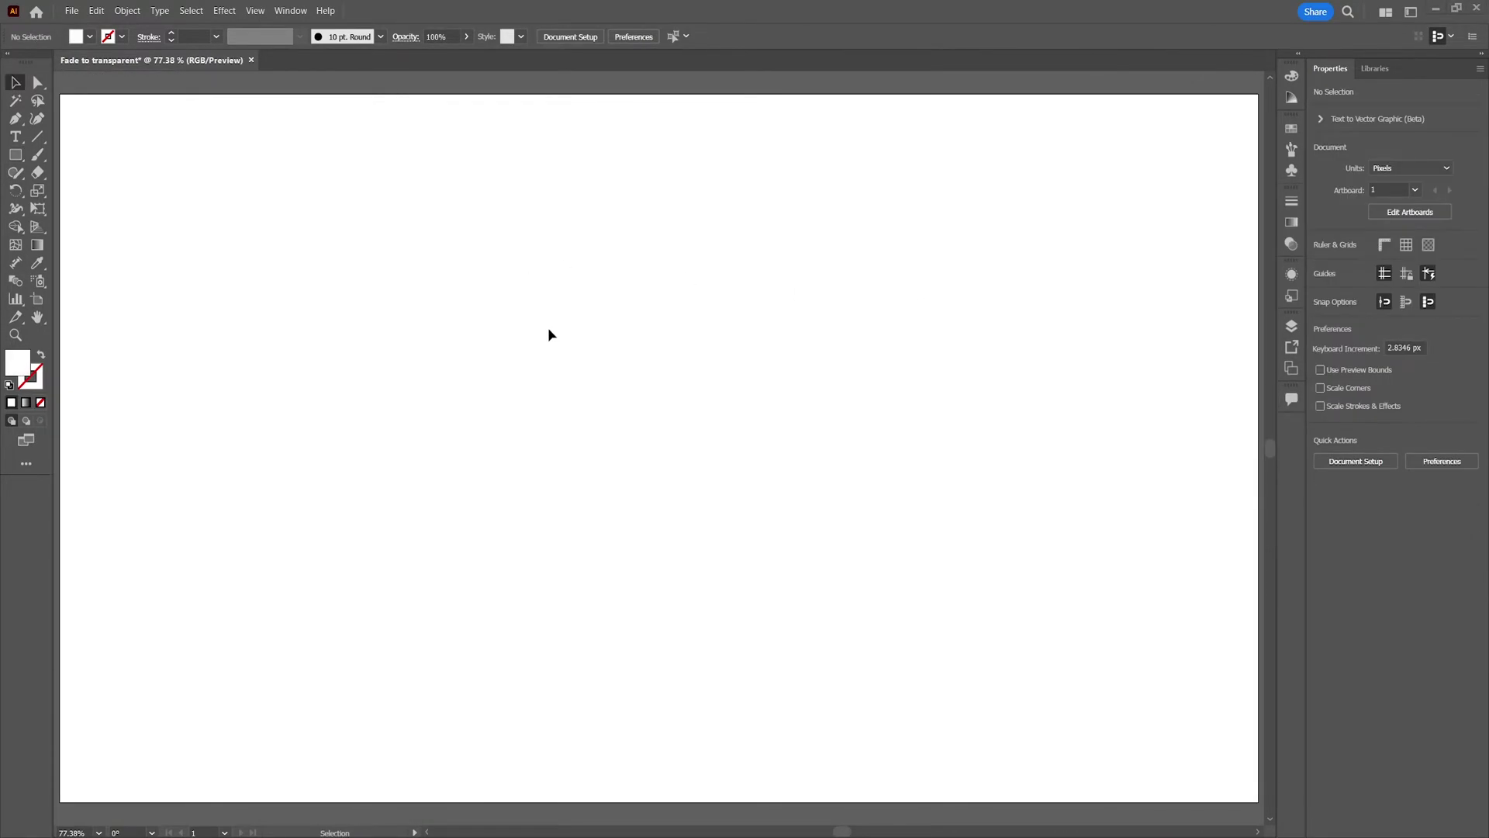
pyautogui.click(291, 14)
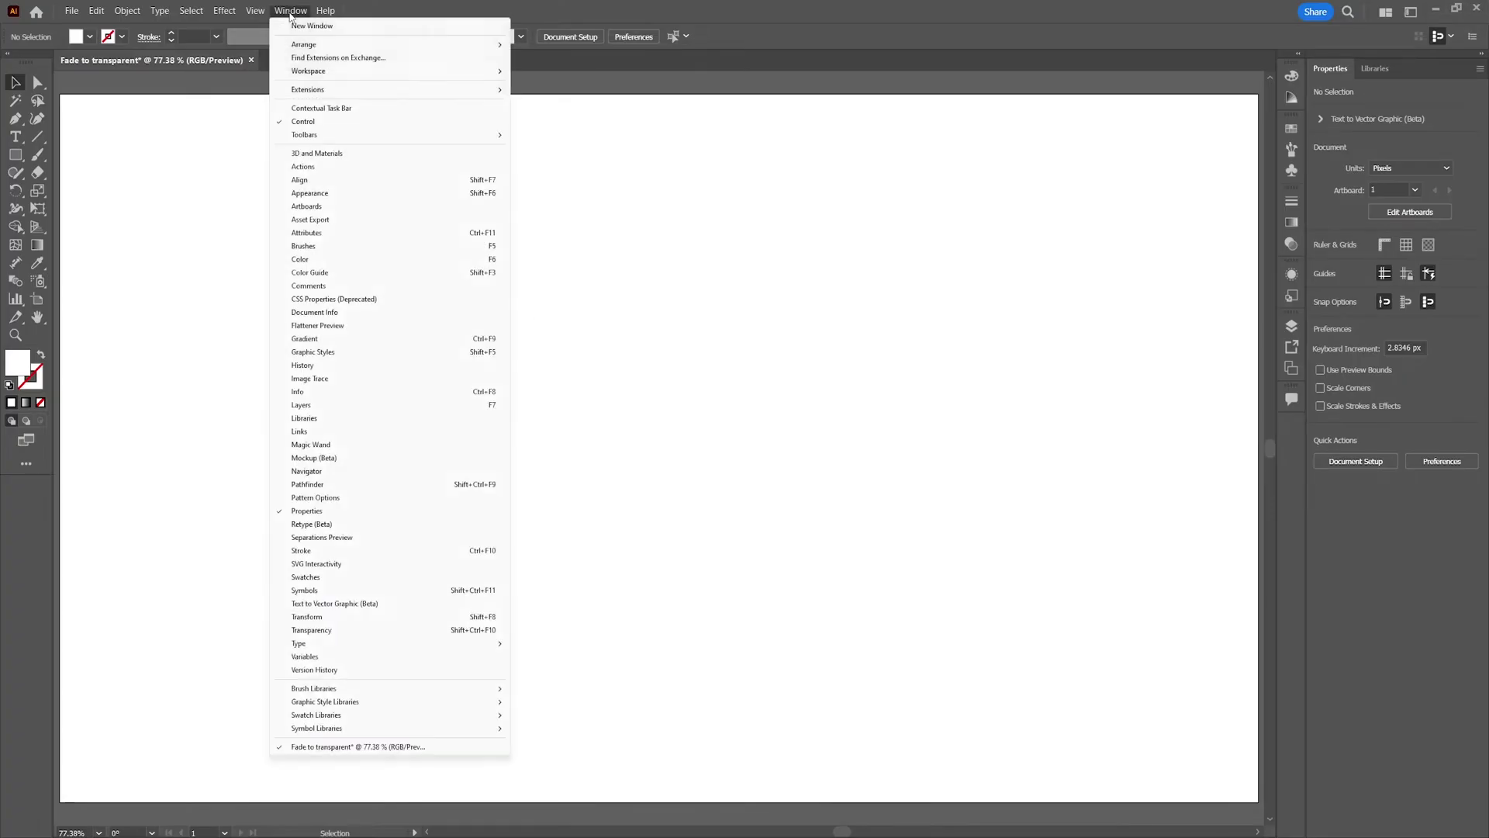
pyautogui.moveTo(391, 71)
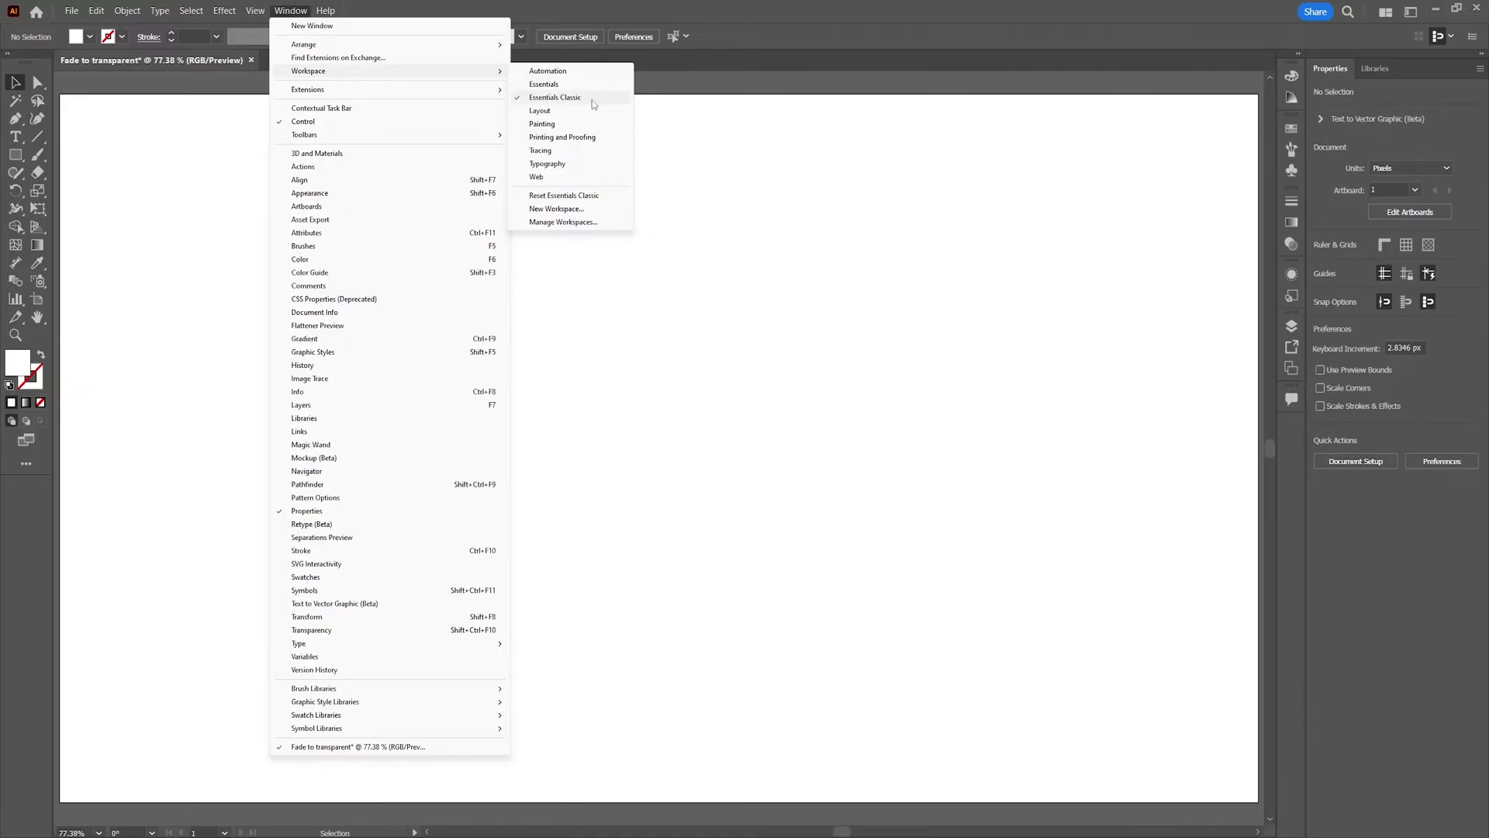
pyautogui.click(608, 197)
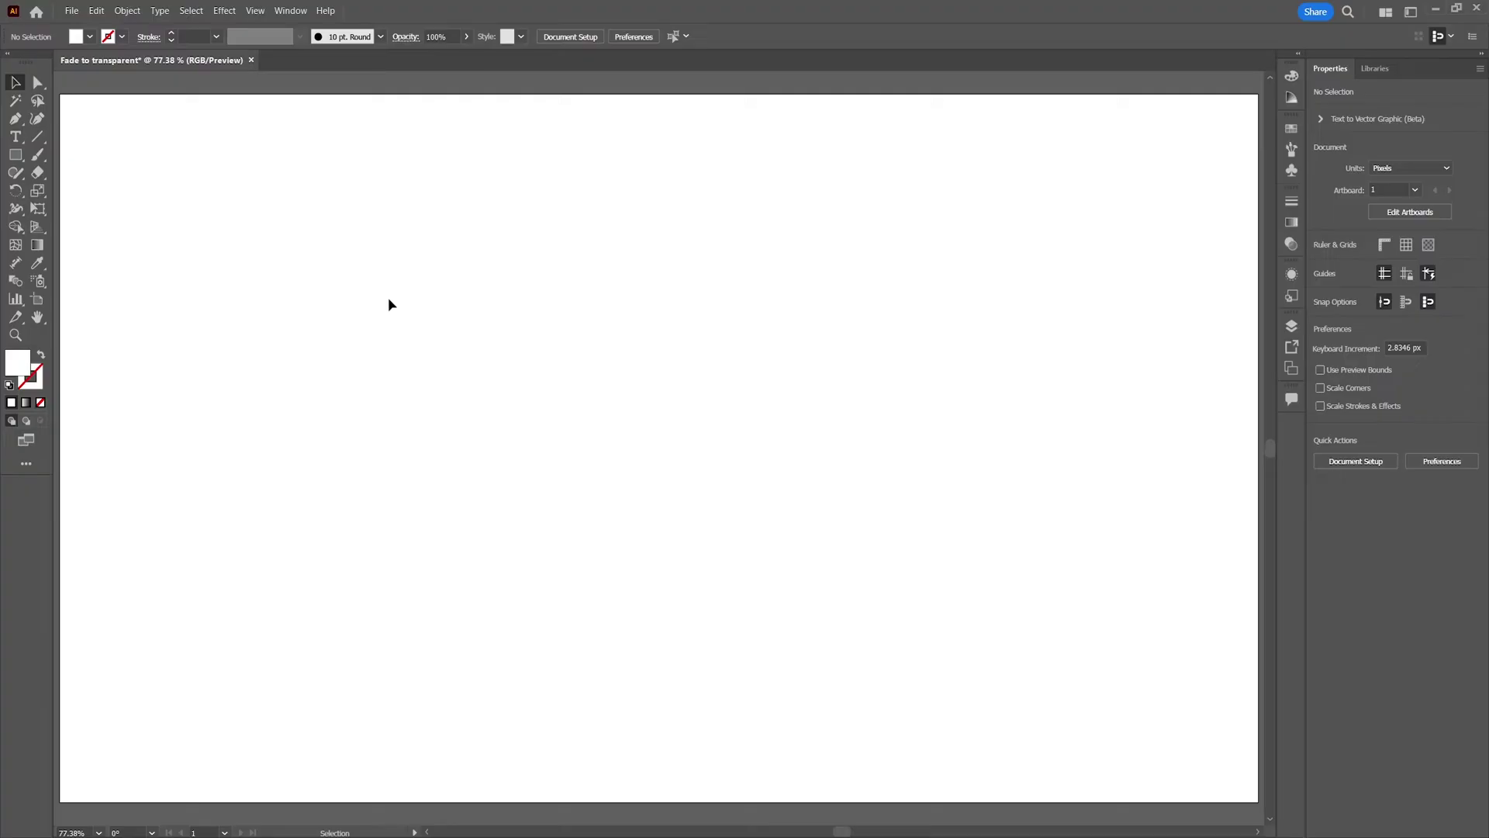
# Step: Turn on the transparency grid so the empty artboard shows a checkerboard
pyautogui.click(252, 11)
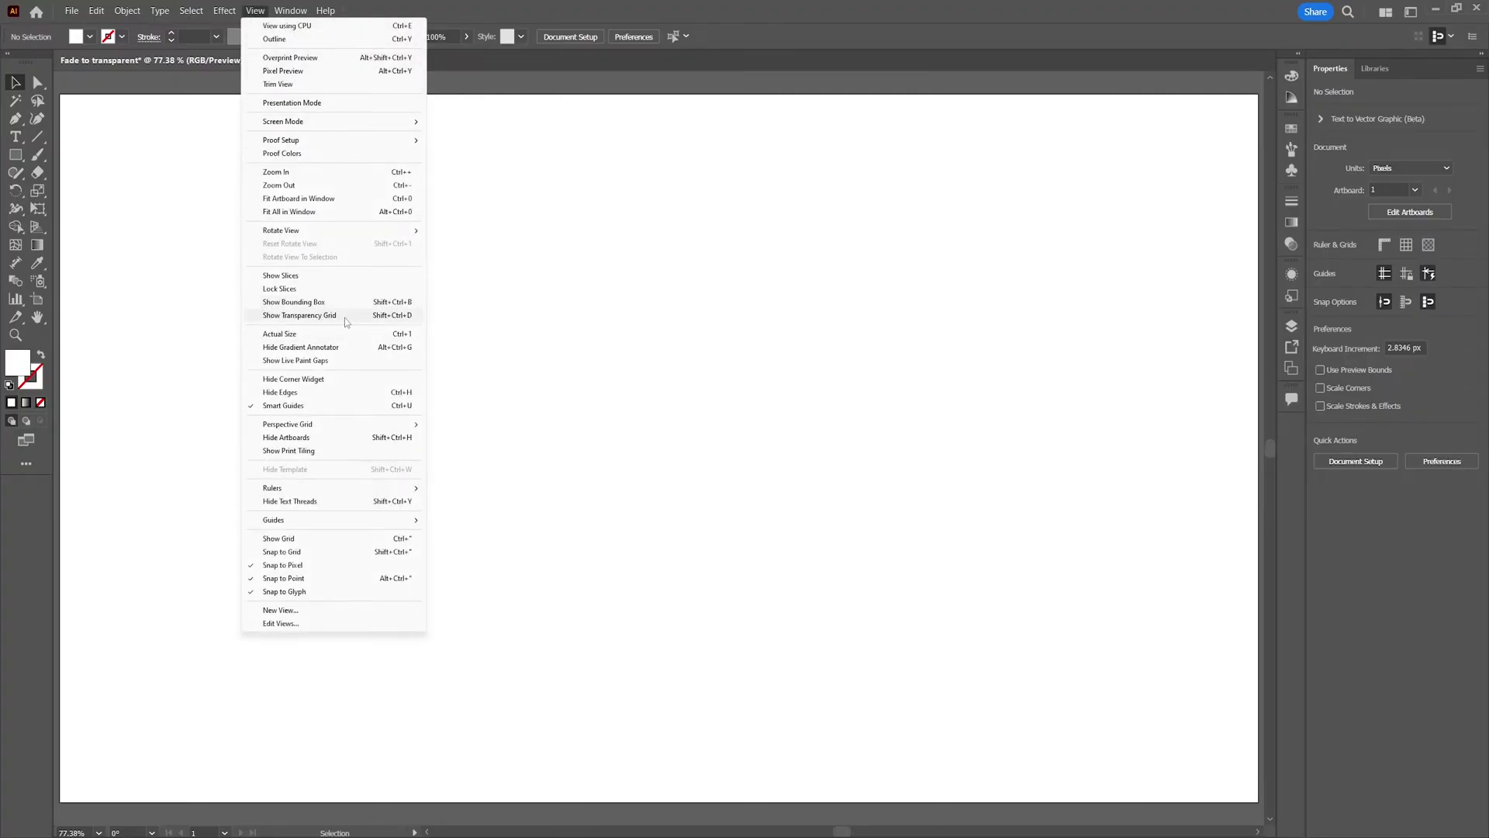
pyautogui.click(377, 318)
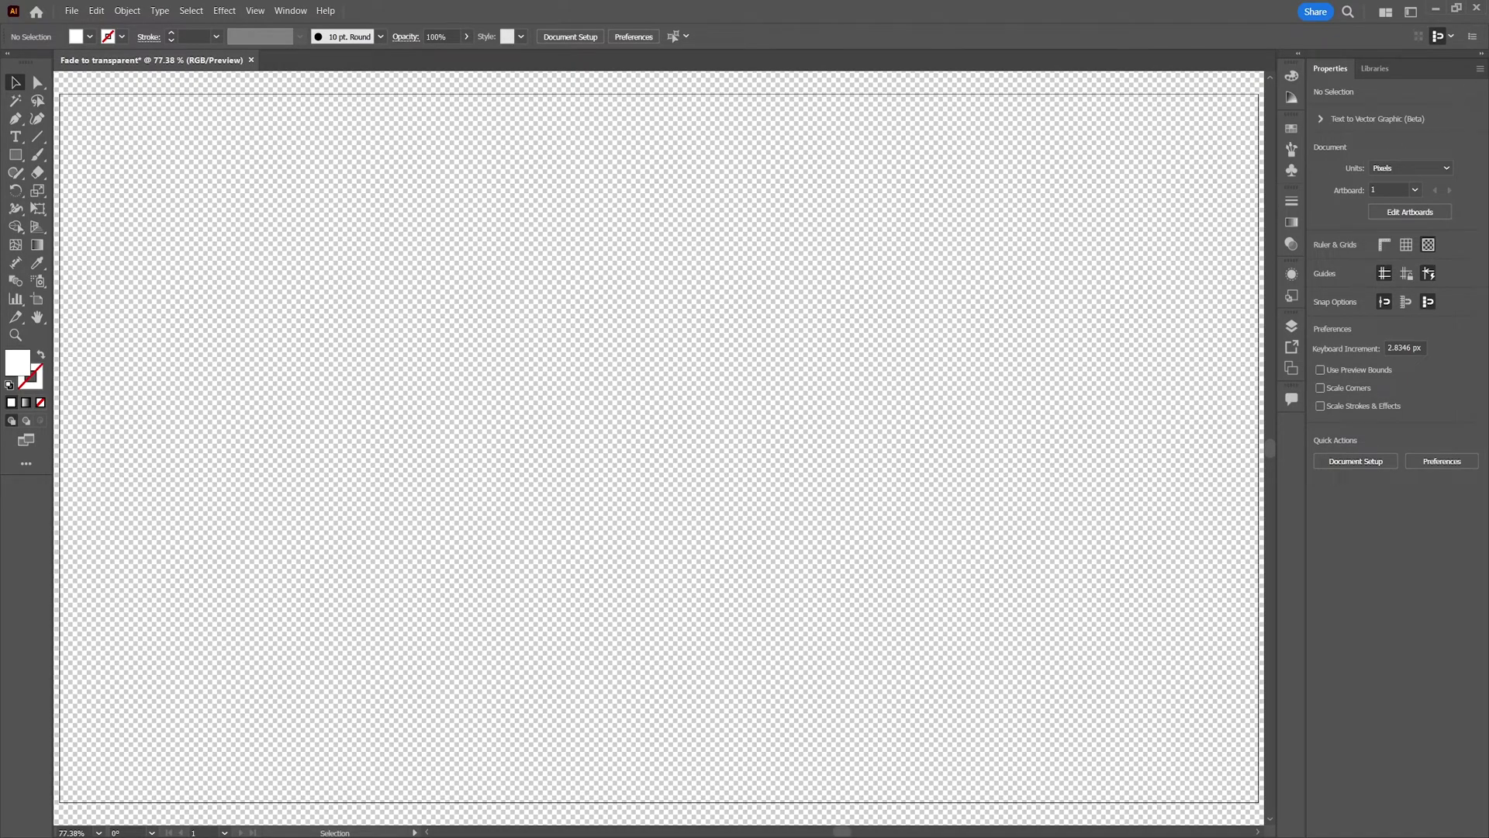
# Step: Place Leaf.png on the artboard, centre it horizontally and vertically, and embed it
pyautogui.moveTo(1058, 230); pyautogui.dragTo(593, 334)
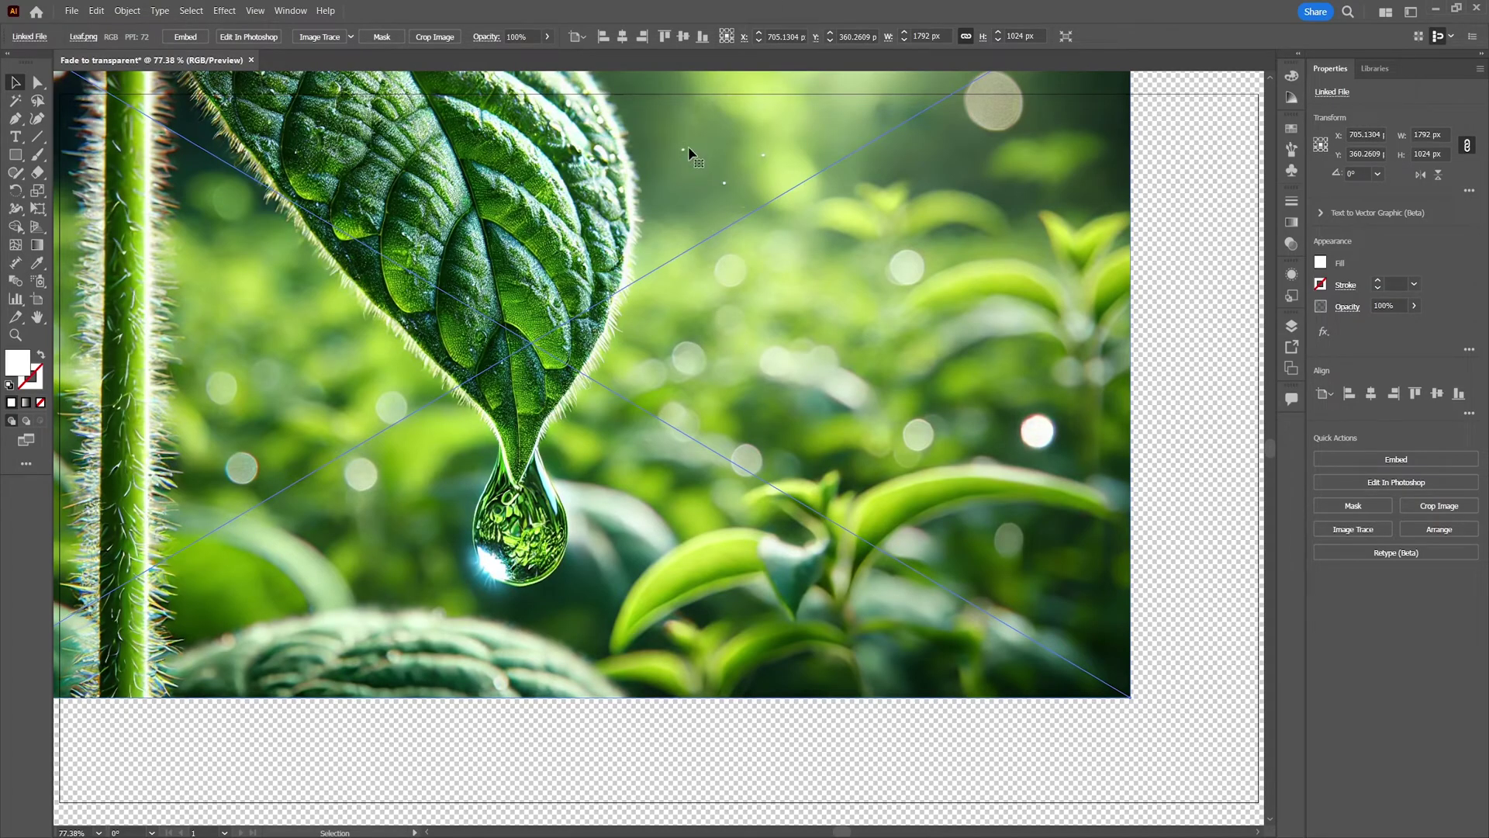
pyautogui.click(681, 37)
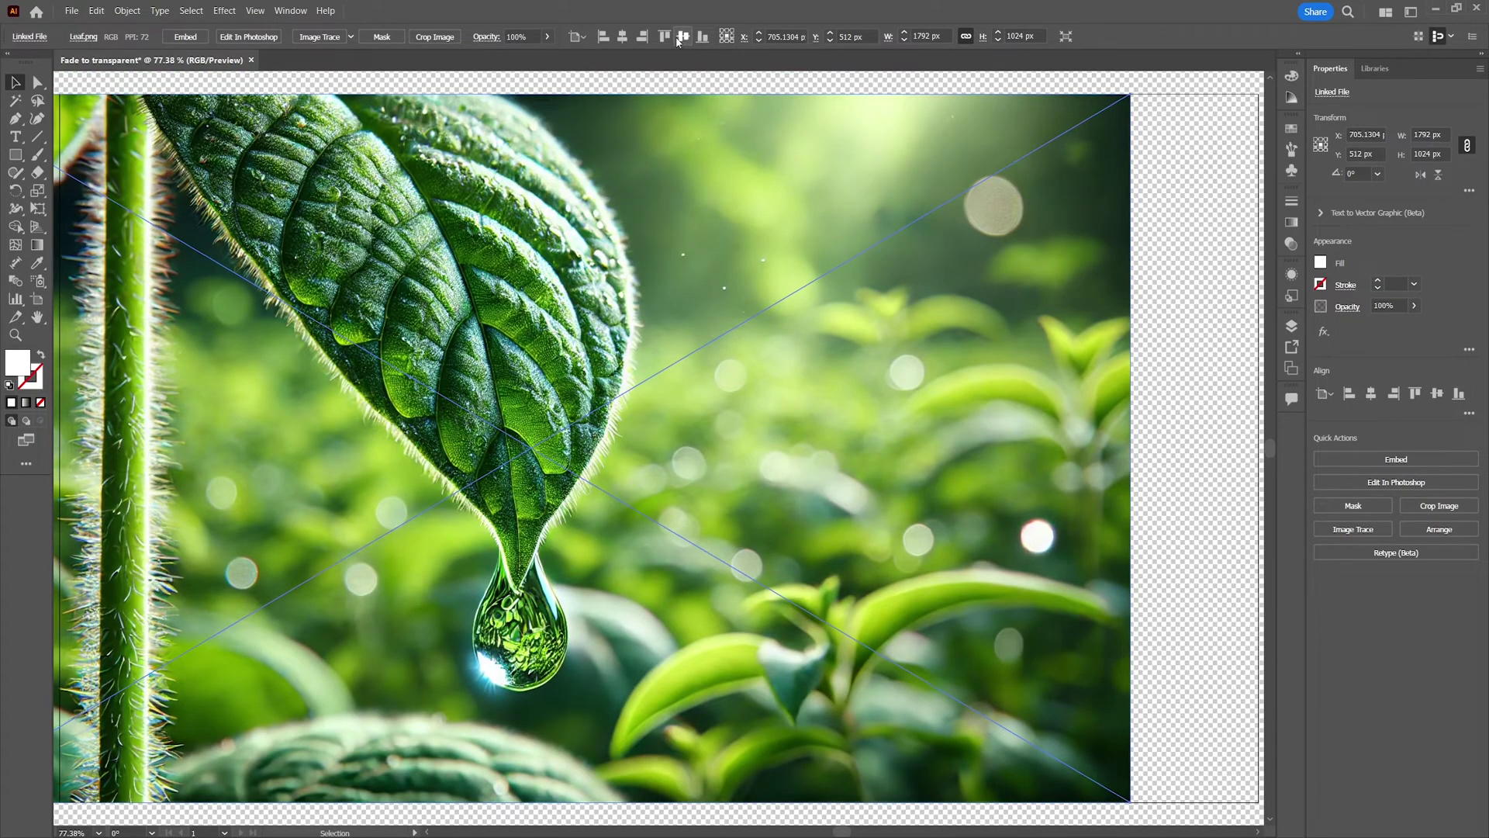
pyautogui.click(622, 36)
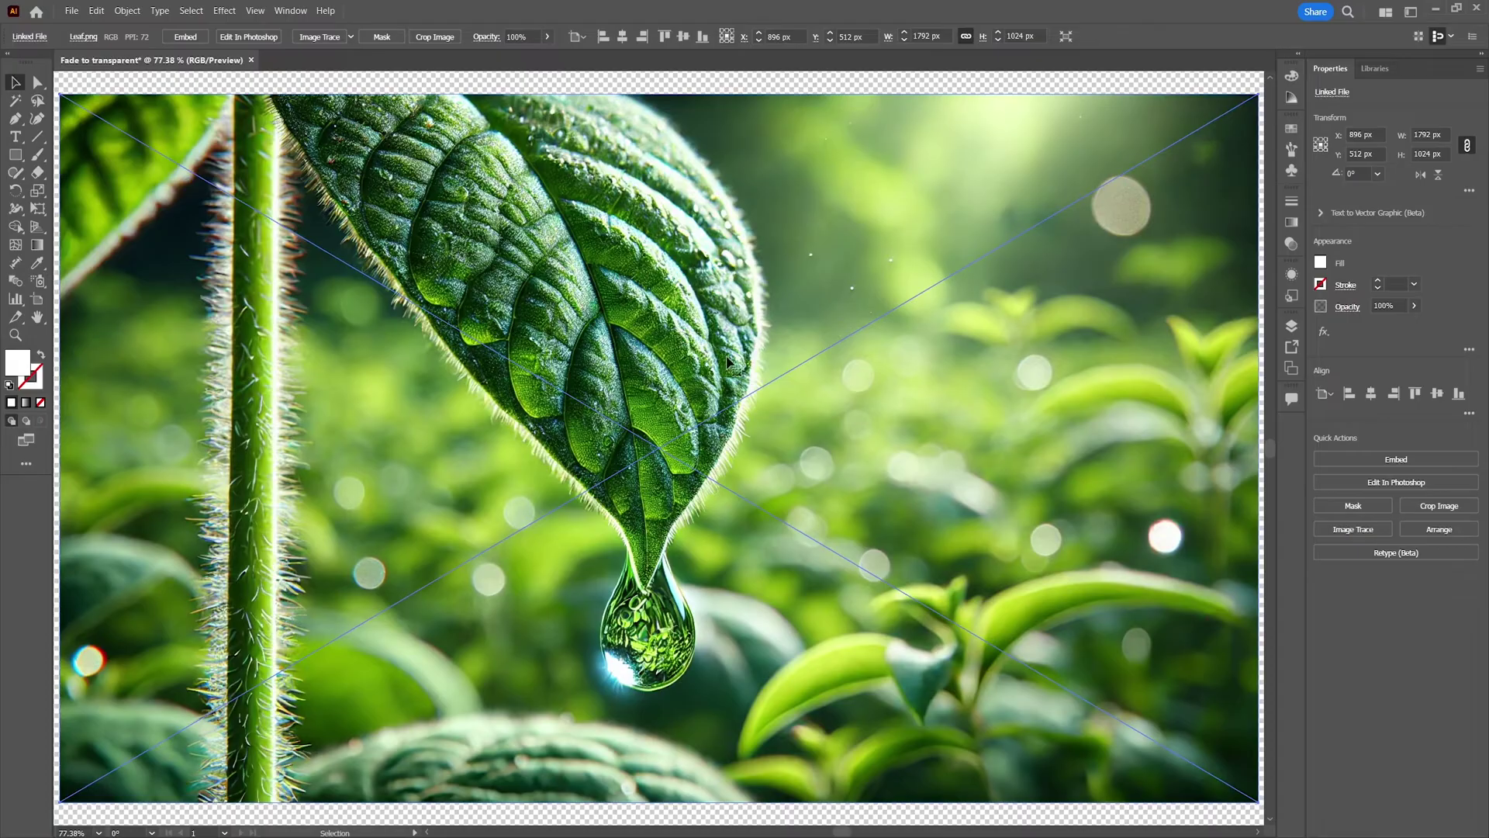
pyautogui.click(1360, 459)
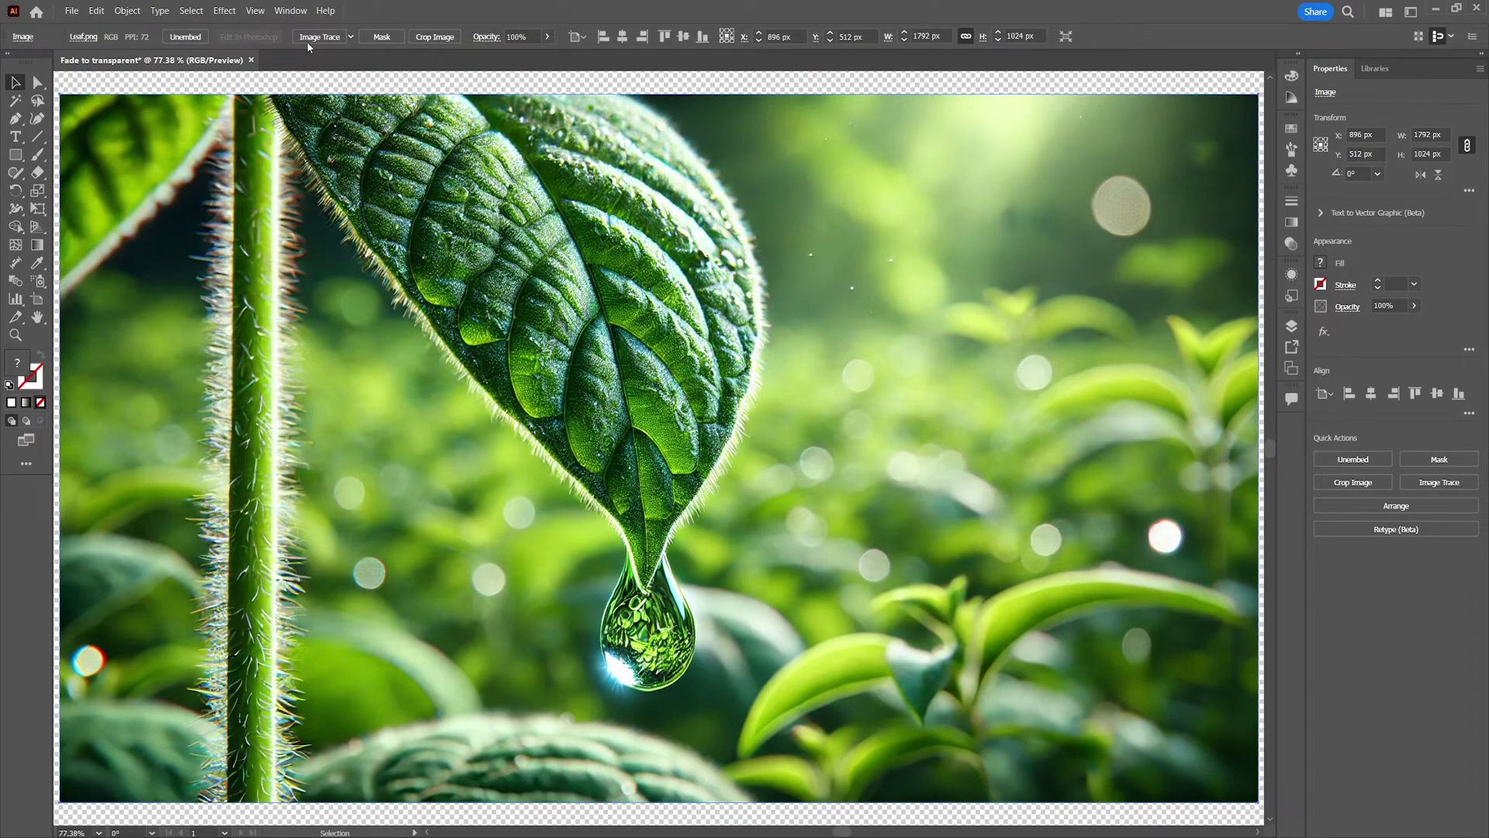
# Step: Open the Transparency panel from the Window menu
pyautogui.click(293, 11)
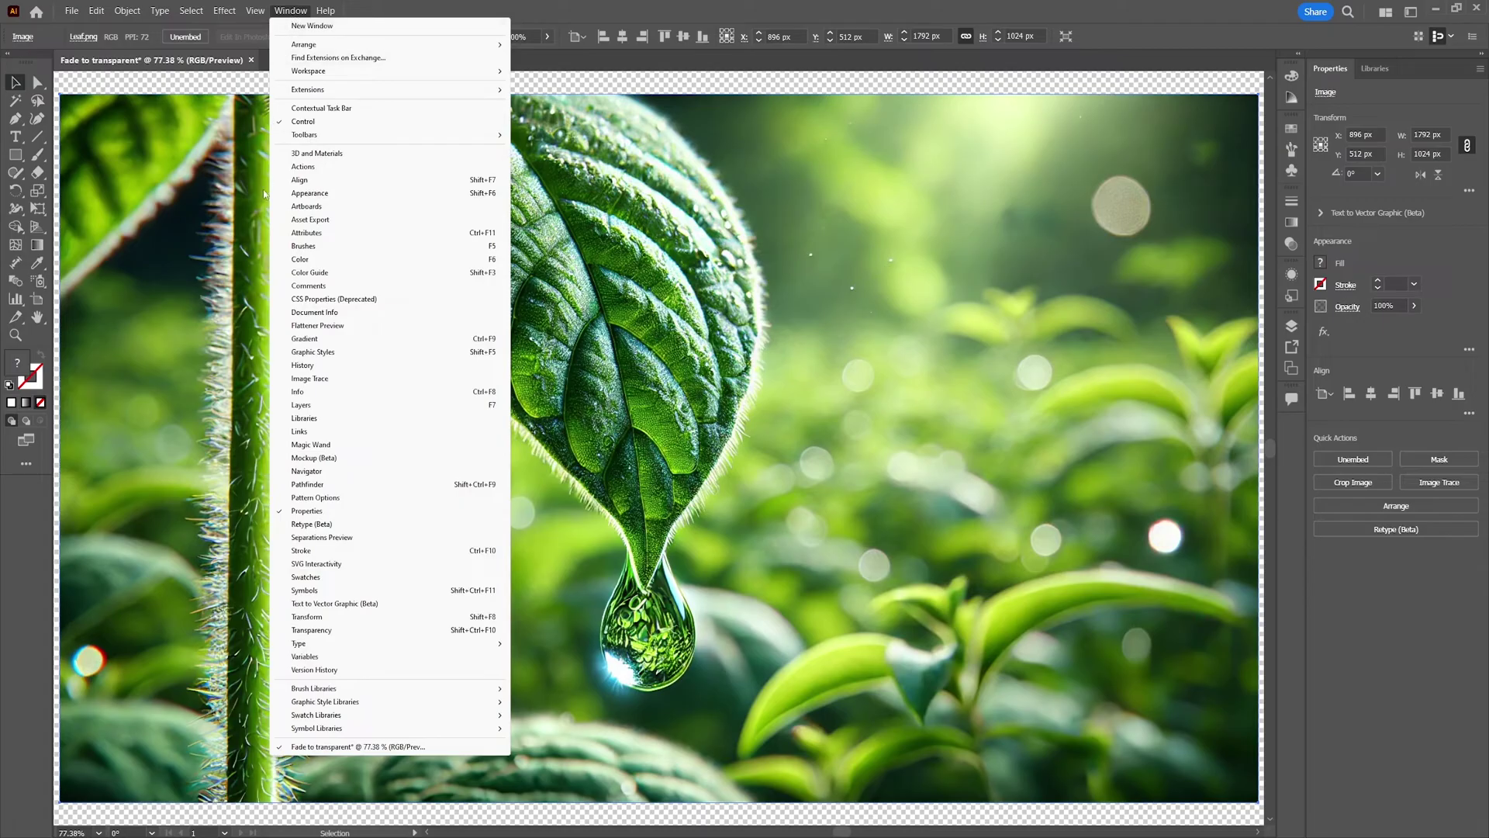
pyautogui.click(399, 633)
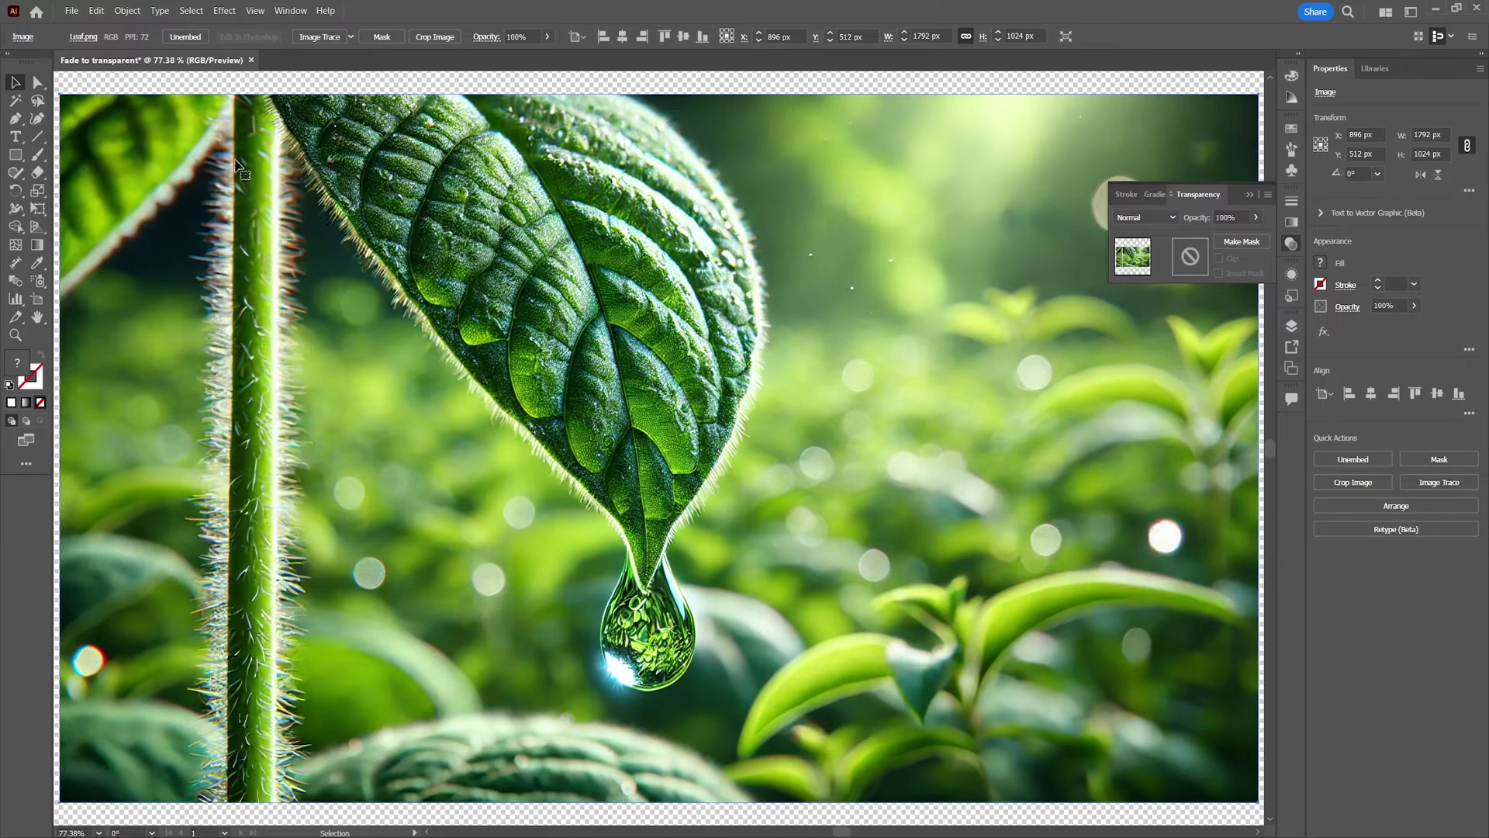
pyautogui.click(1157, 196)
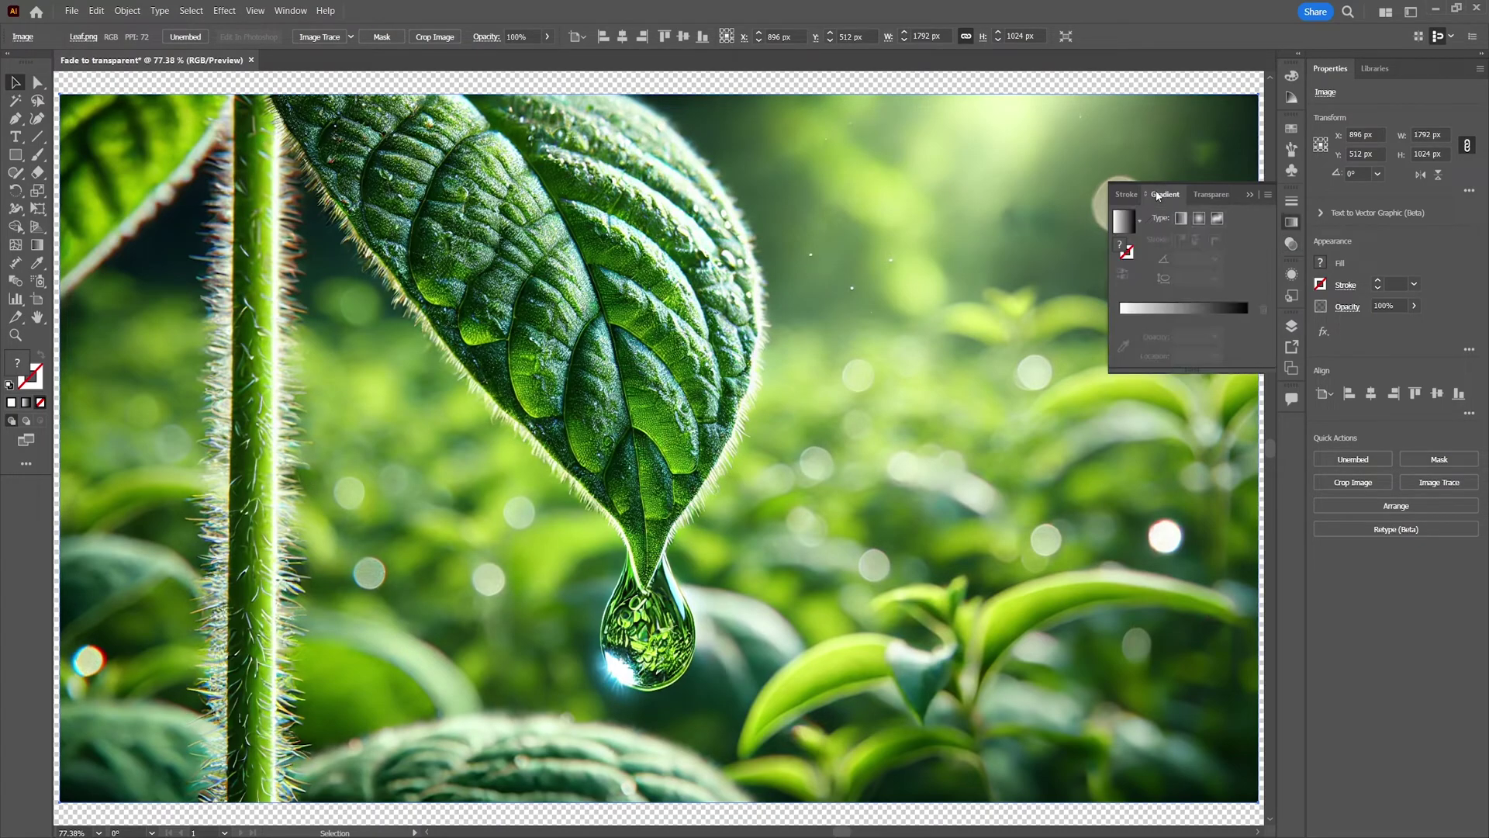
pyautogui.click(1213, 194)
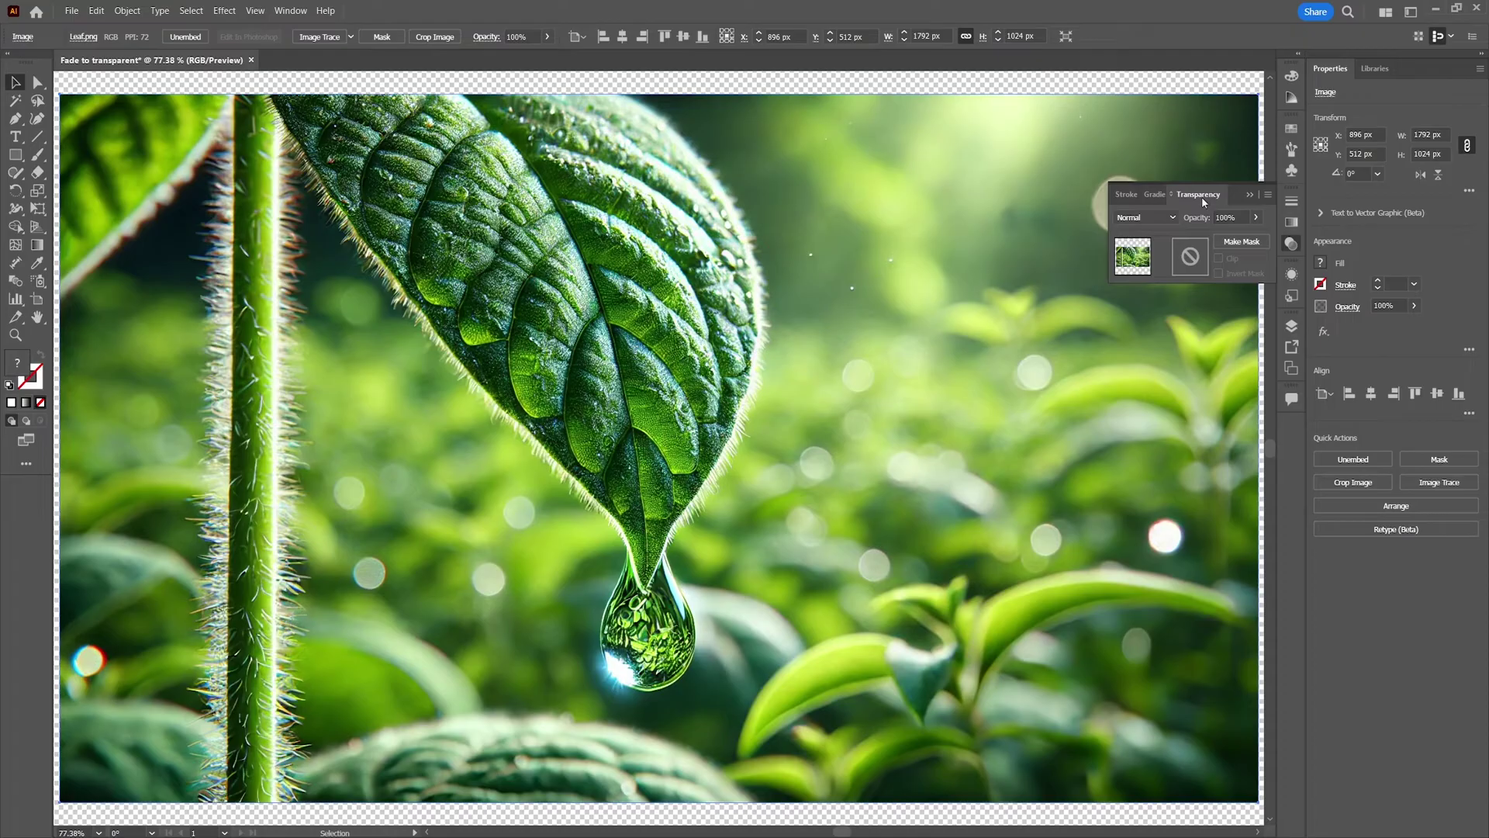
# Step: Open the Gradient panel and pull it out into its own separate panel
pyautogui.click(295, 14)
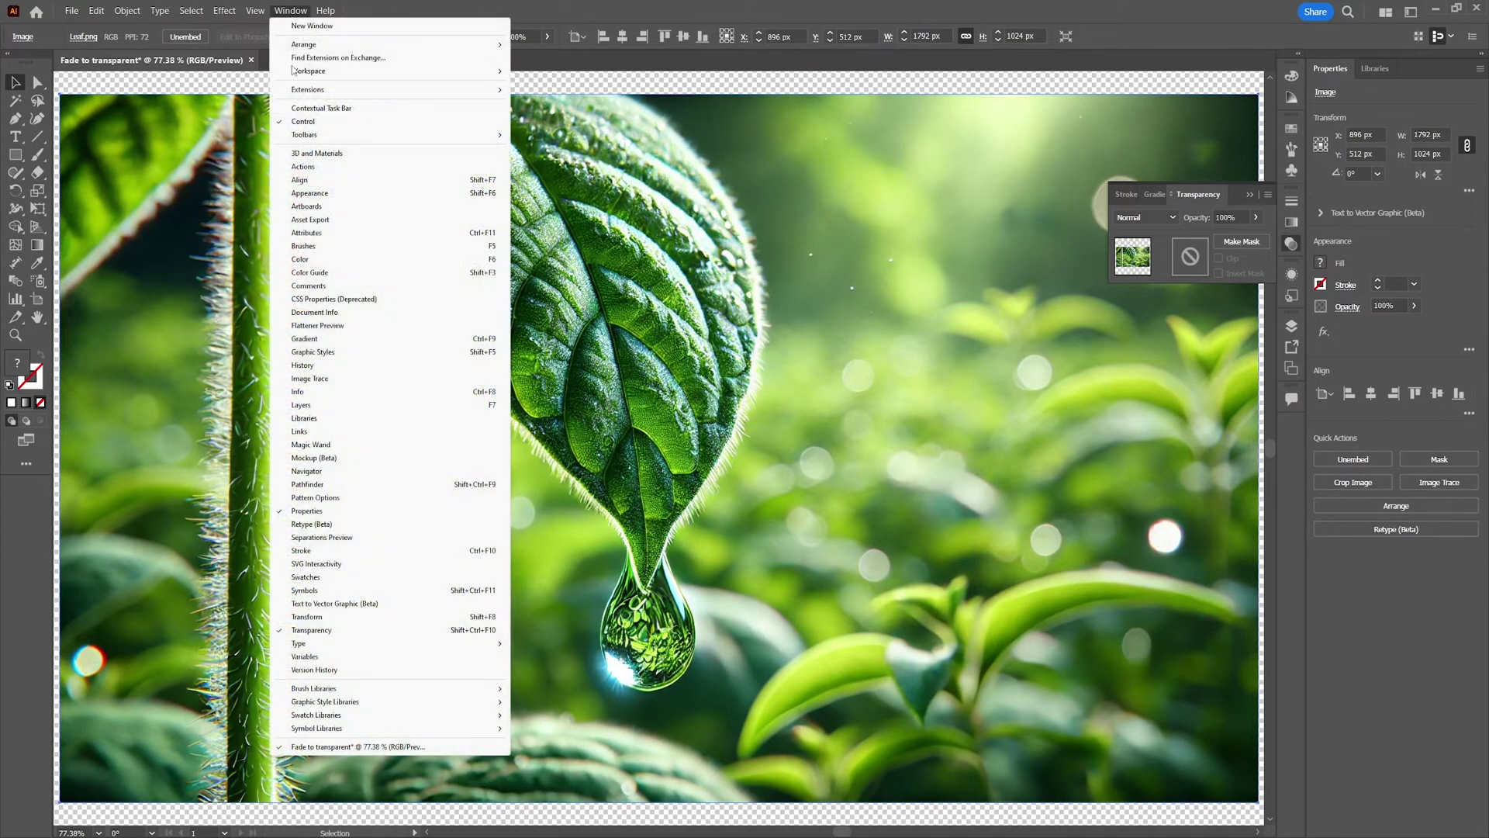
pyautogui.click(314, 339)
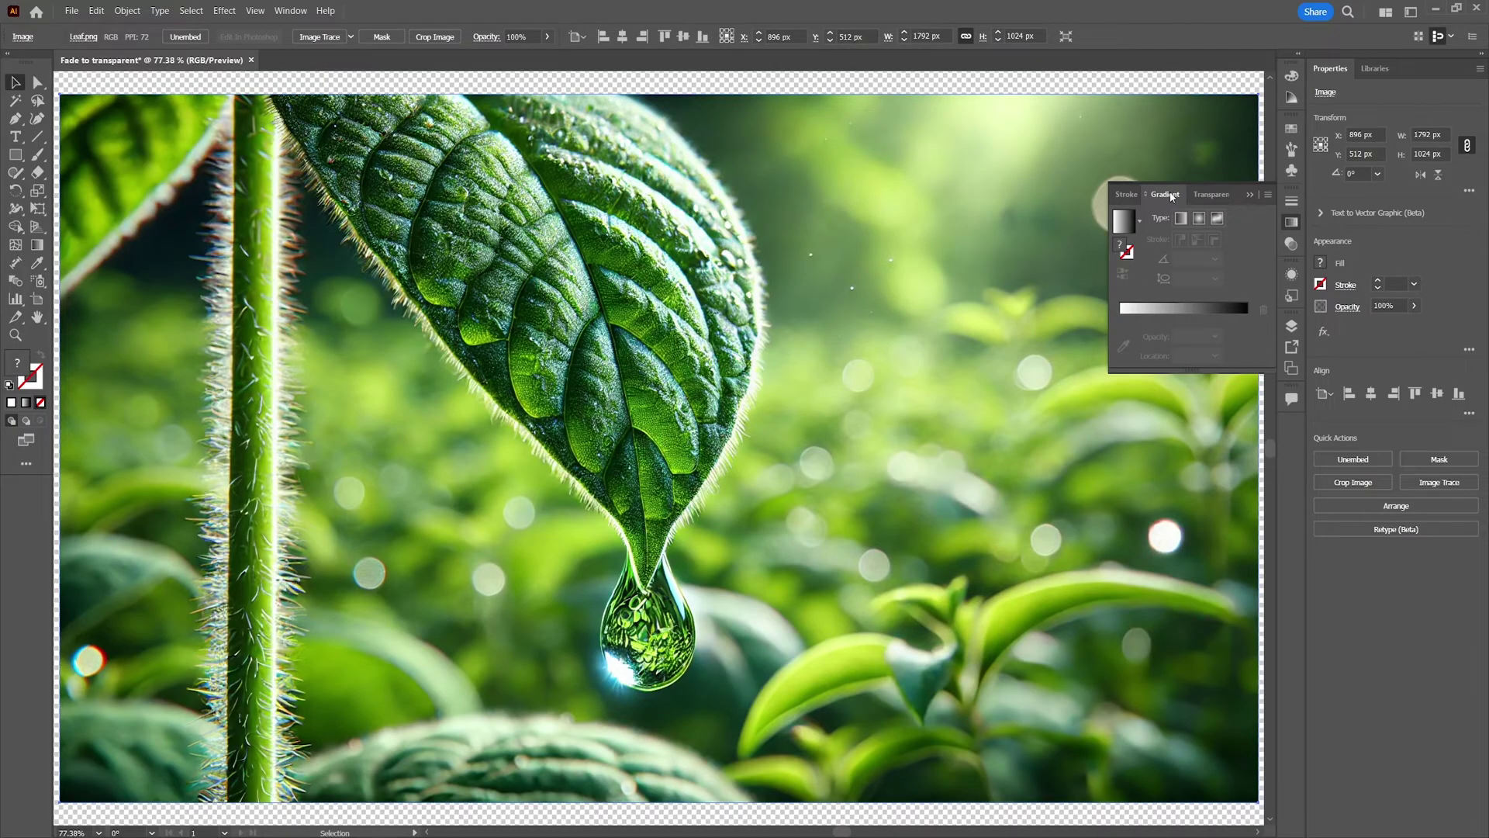
pyautogui.moveTo(1169, 201); pyautogui.dragTo(1142, 386)
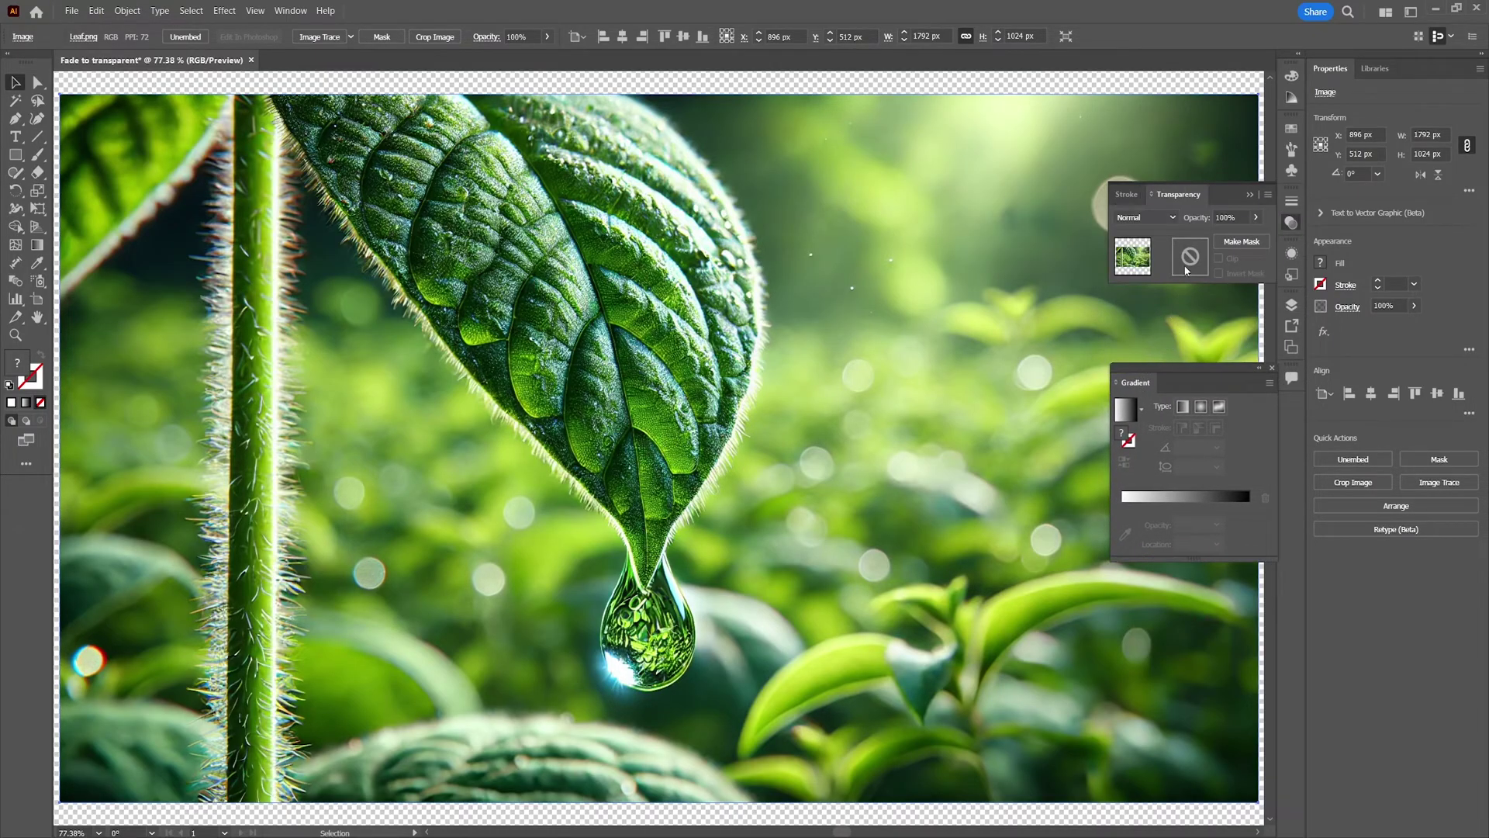
# Step: Create an opacity mask on the leaf photo, edit it, and undo a trial brush stroke
pyautogui.click(1241, 244)
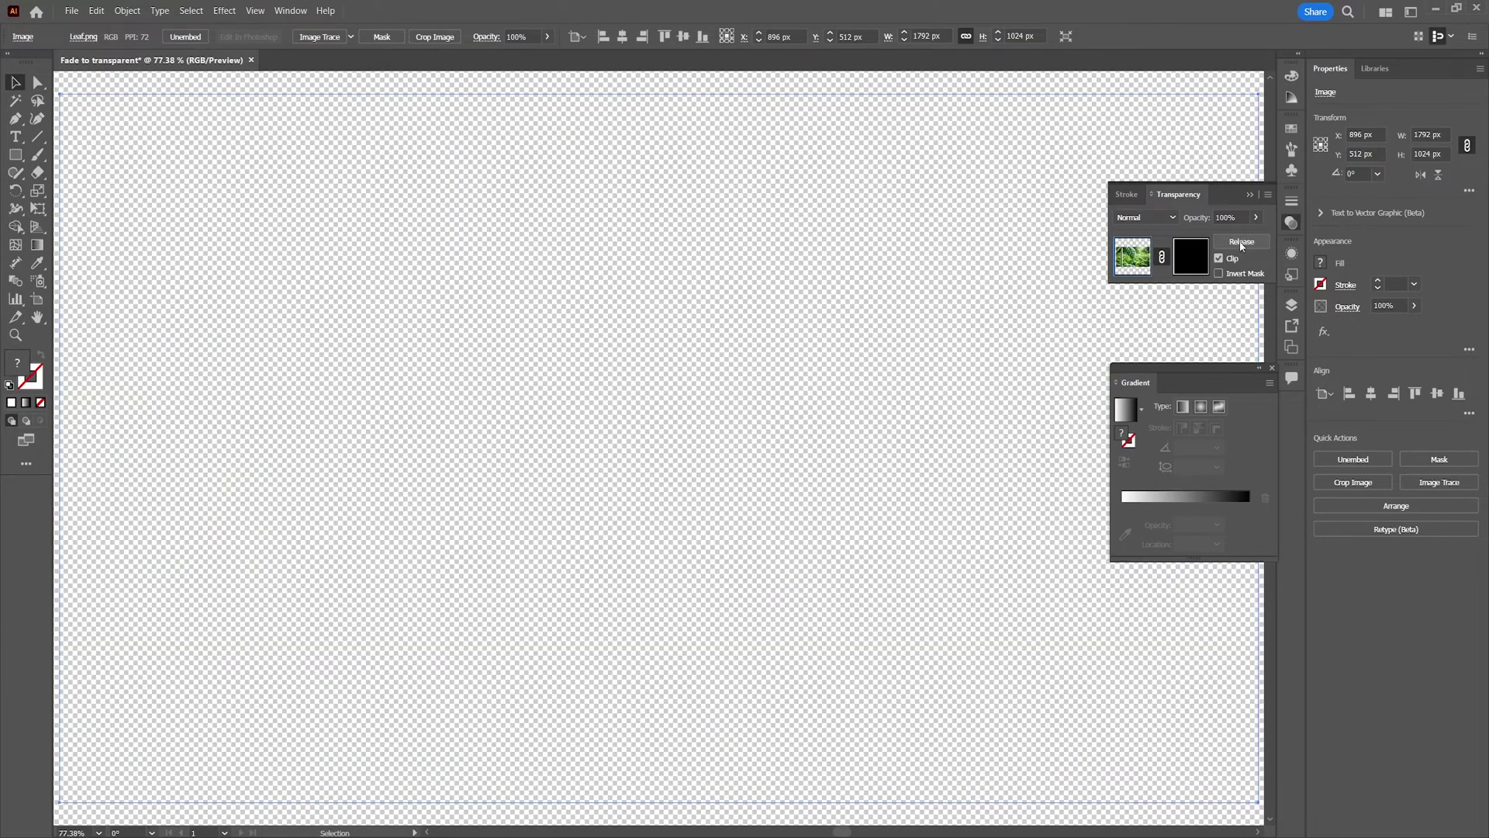
pyautogui.click(1193, 264)
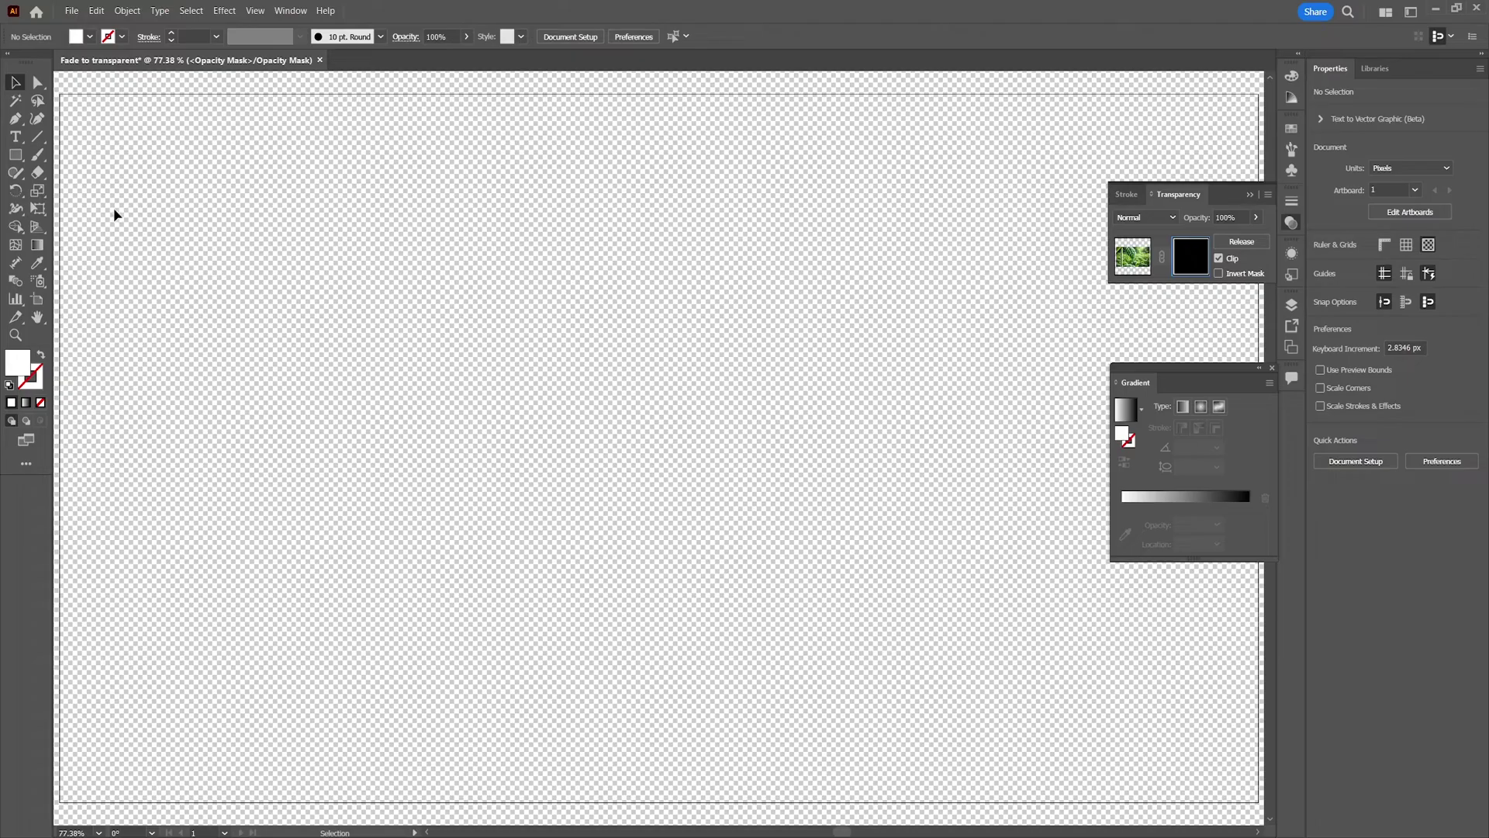
pyautogui.click(37, 154)
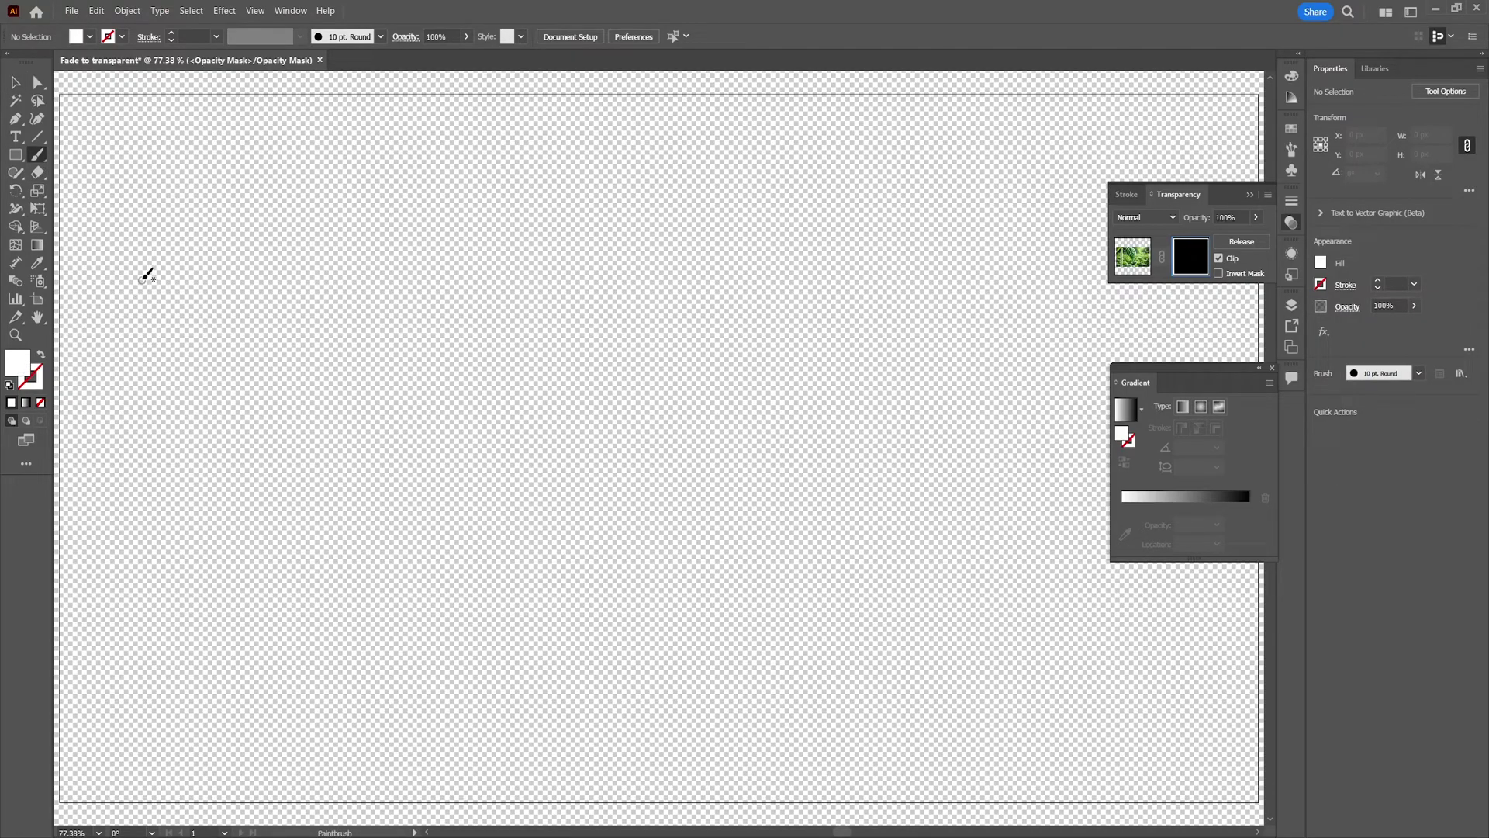
pyautogui.moveTo(149, 273)
pyautogui.mouseDown()
pyautogui.moveTo(218, 238)
pyautogui.moveTo(380, 218)
pyautogui.moveTo(277, 411)
pyautogui.moveTo(486, 333)
pyautogui.moveTo(534, 484)
pyautogui.moveTo(698, 477)
pyautogui.moveTo(838, 551)
pyautogui.mouseUp()
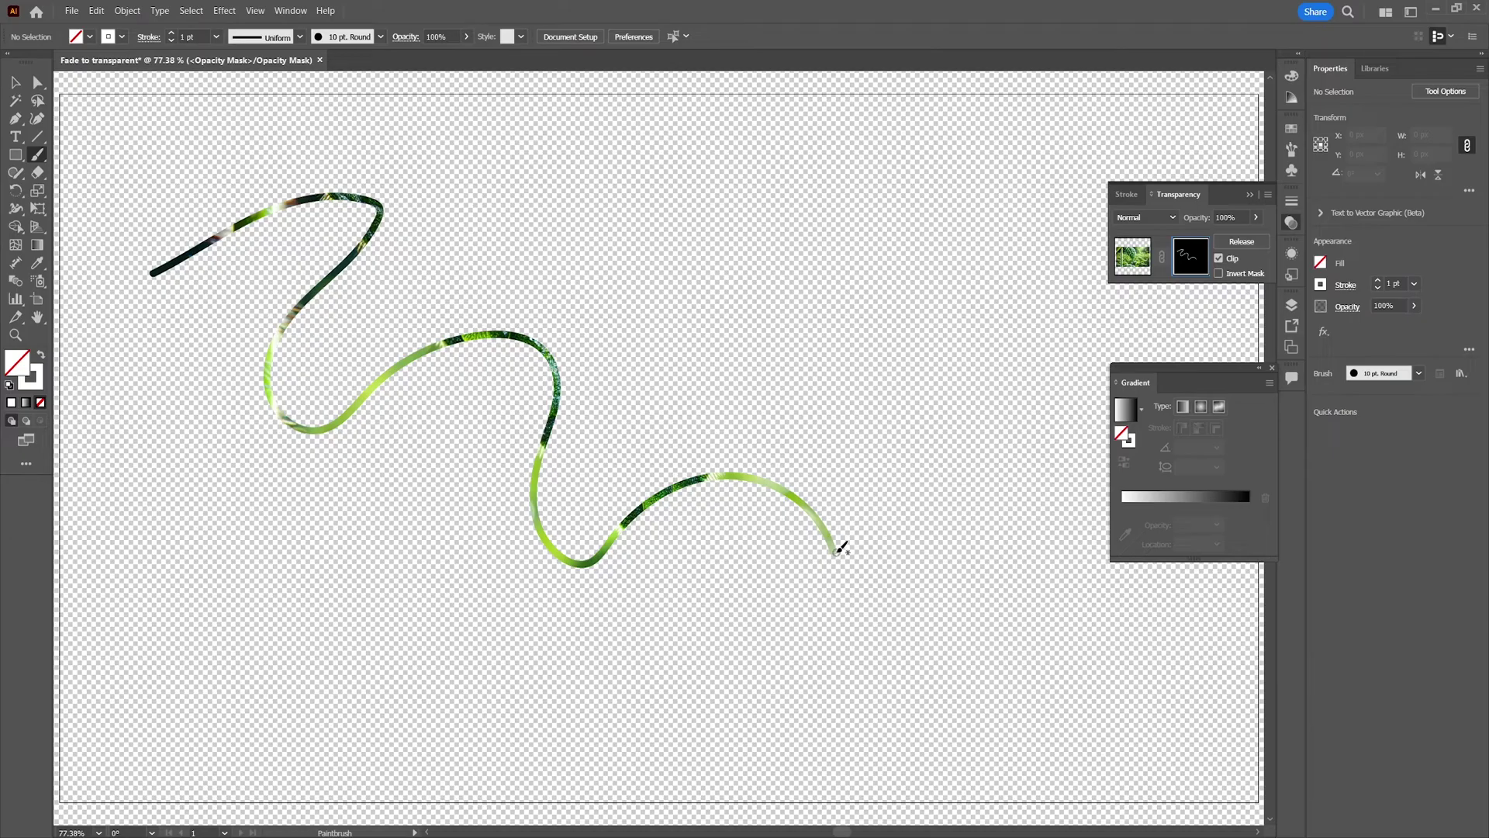
pyautogui.hotkey('ctrl', 'z')
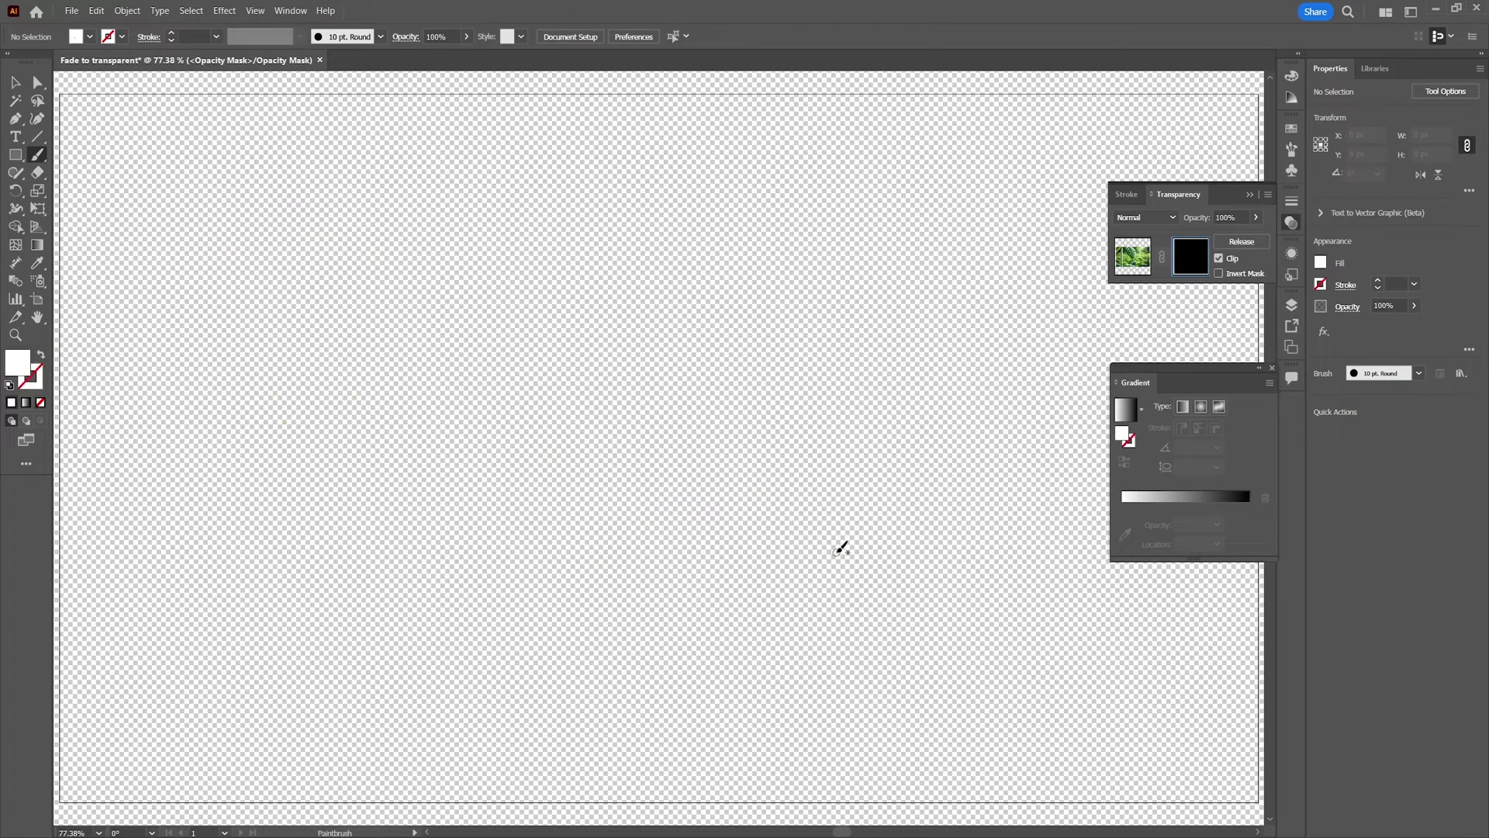
pyautogui.click(16, 155)
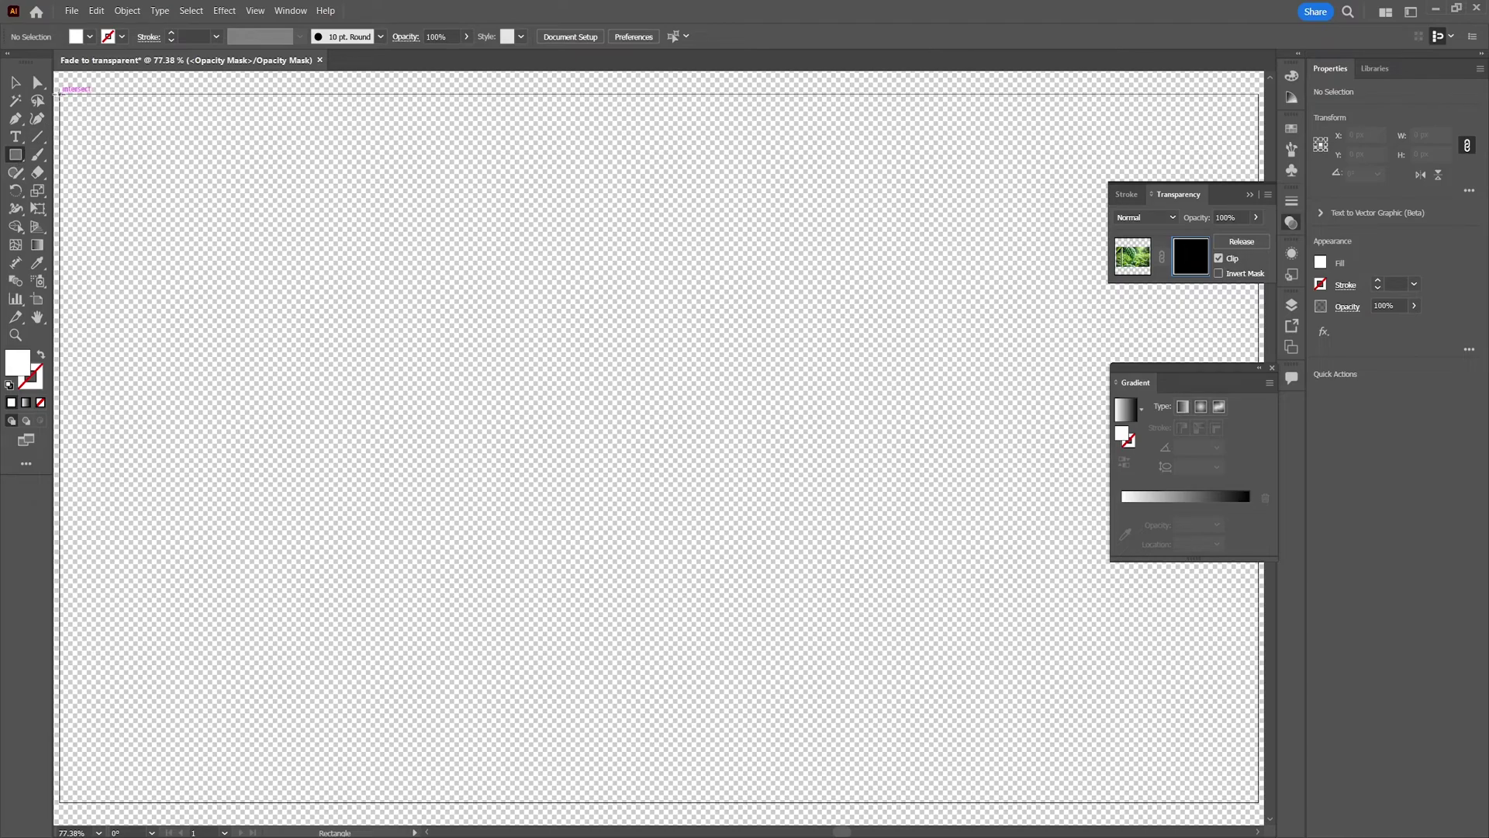
# Step: Draw an artboard-sized rectangle in the mask and fill it with the white-to-black gradient
pyautogui.moveTo(60, 95)
pyautogui.mouseDown()
pyautogui.moveTo(379, 349)
pyautogui.moveTo(927, 669)
pyautogui.moveTo(1258, 802)
pyautogui.mouseUp()
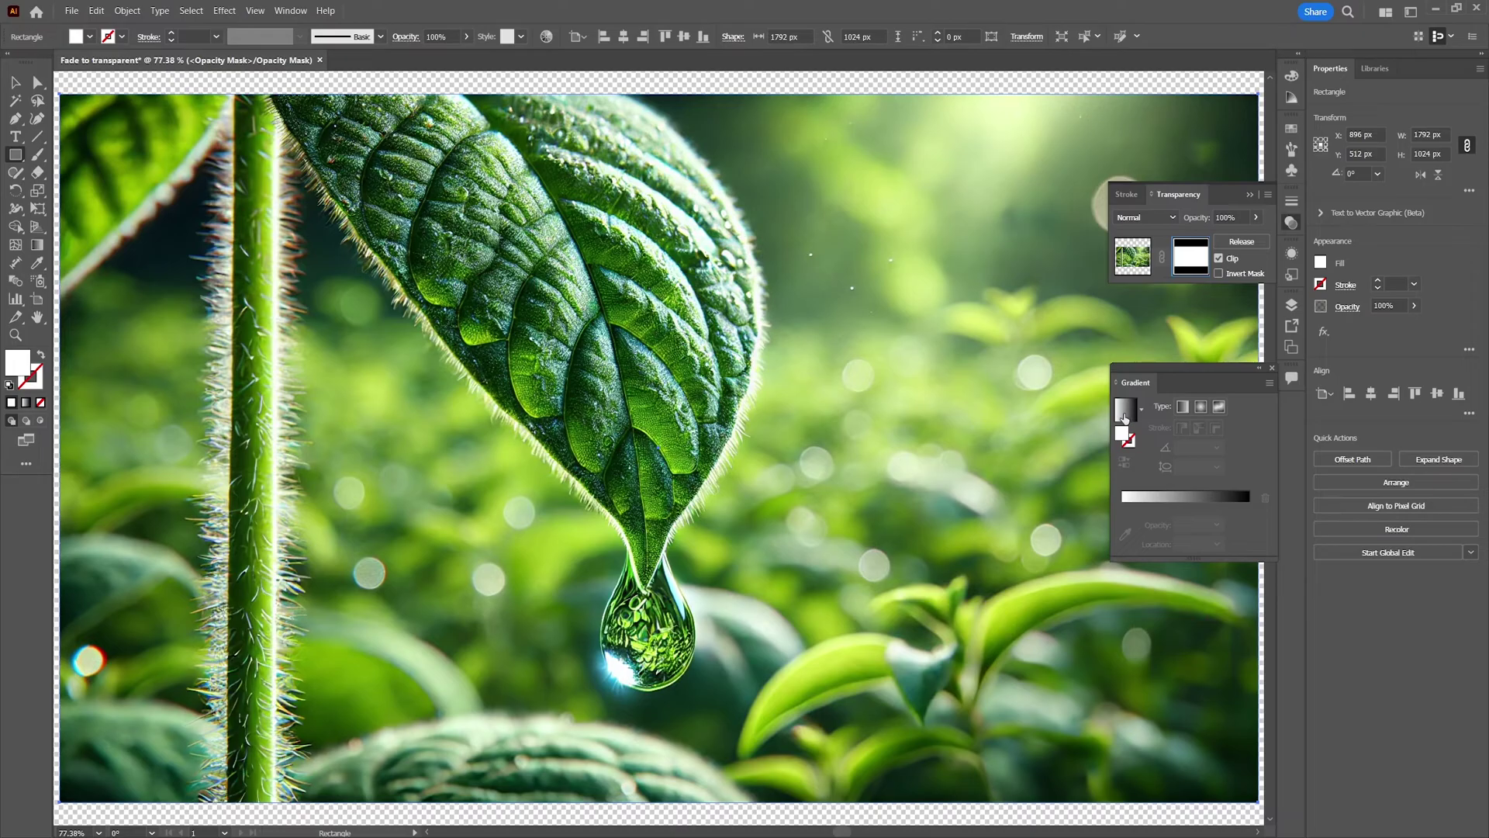
pyautogui.click(1130, 415)
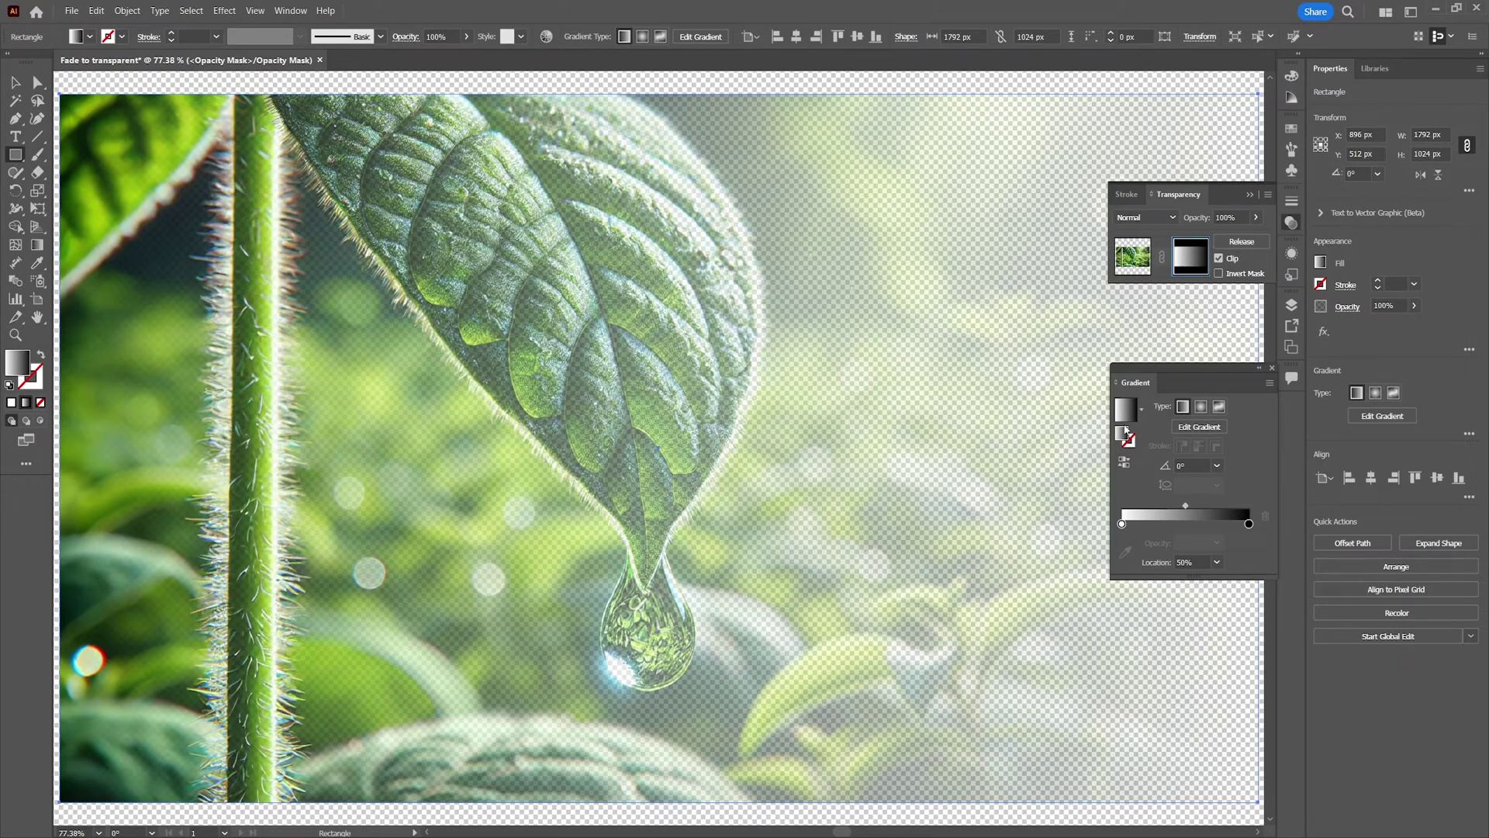
# Step: Check the white and black stop colours, then add a second black stop at about 70%
pyautogui.doubleClick(1122, 526)
pyautogui.doubleClick(1249, 524)
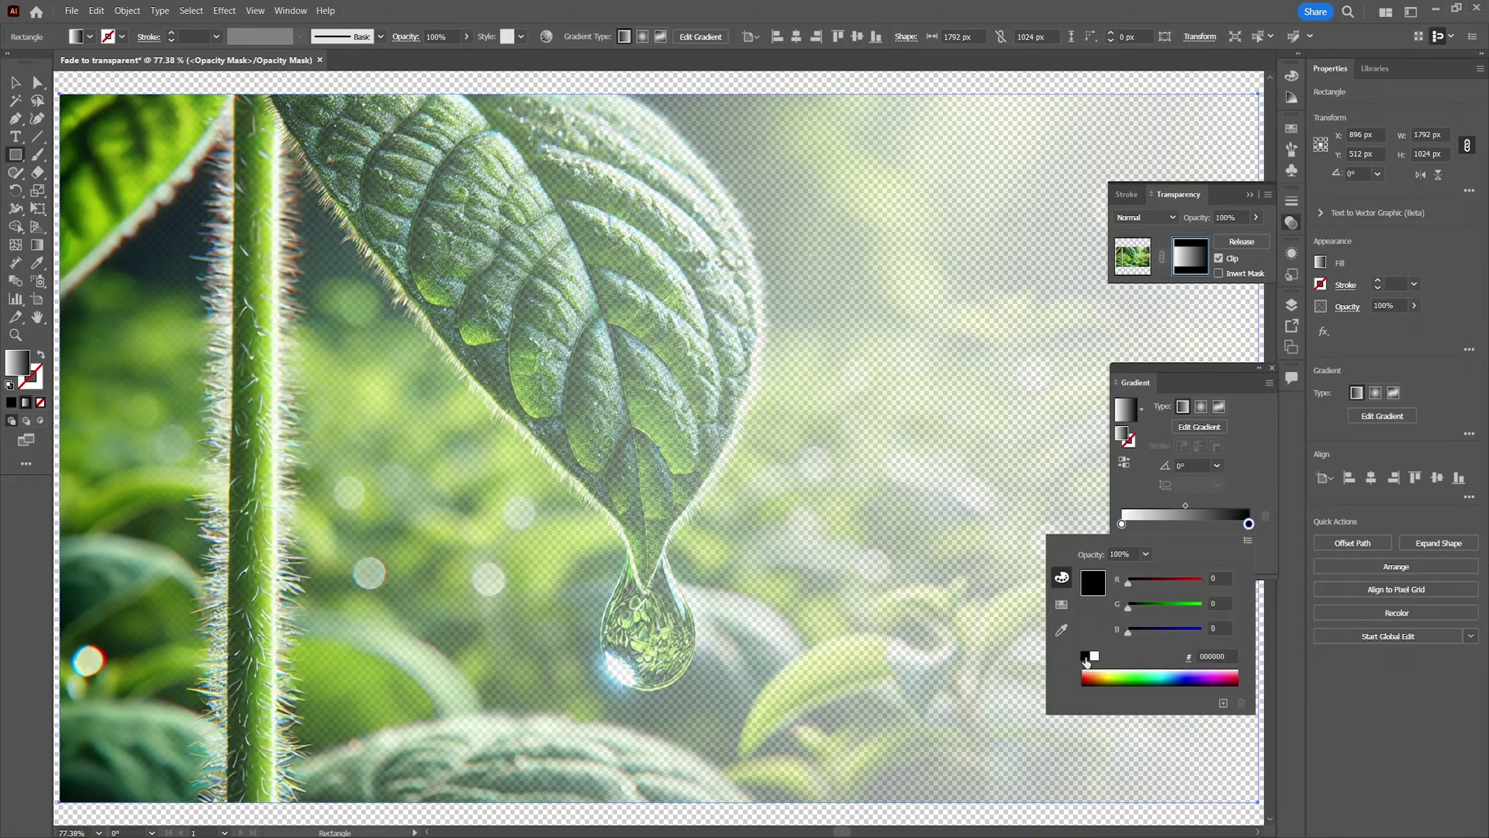
pyautogui.click(1243, 492)
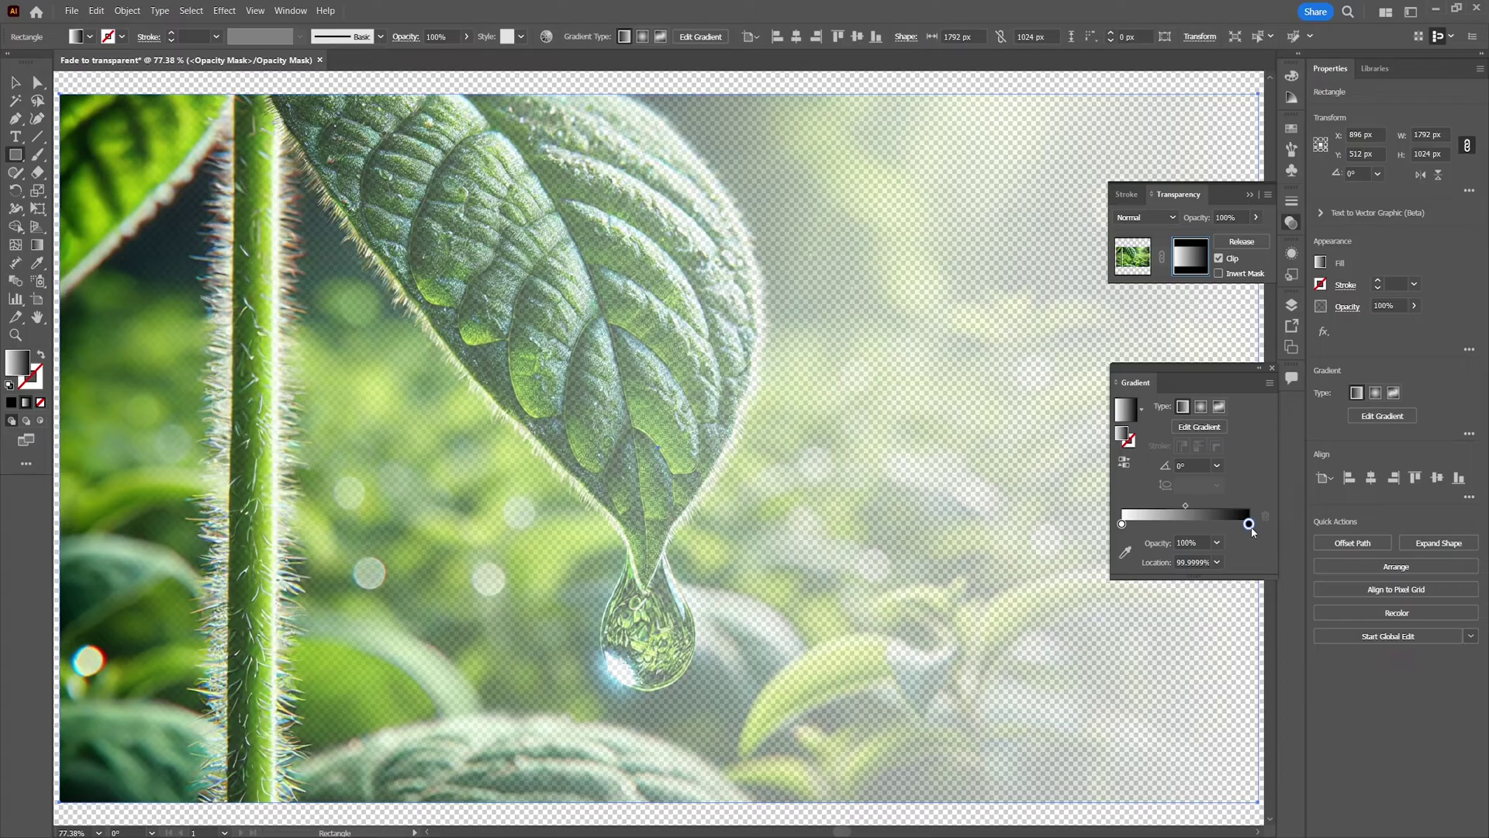
pyautogui.moveTo(1250, 525); pyautogui.dragTo(1189, 532)
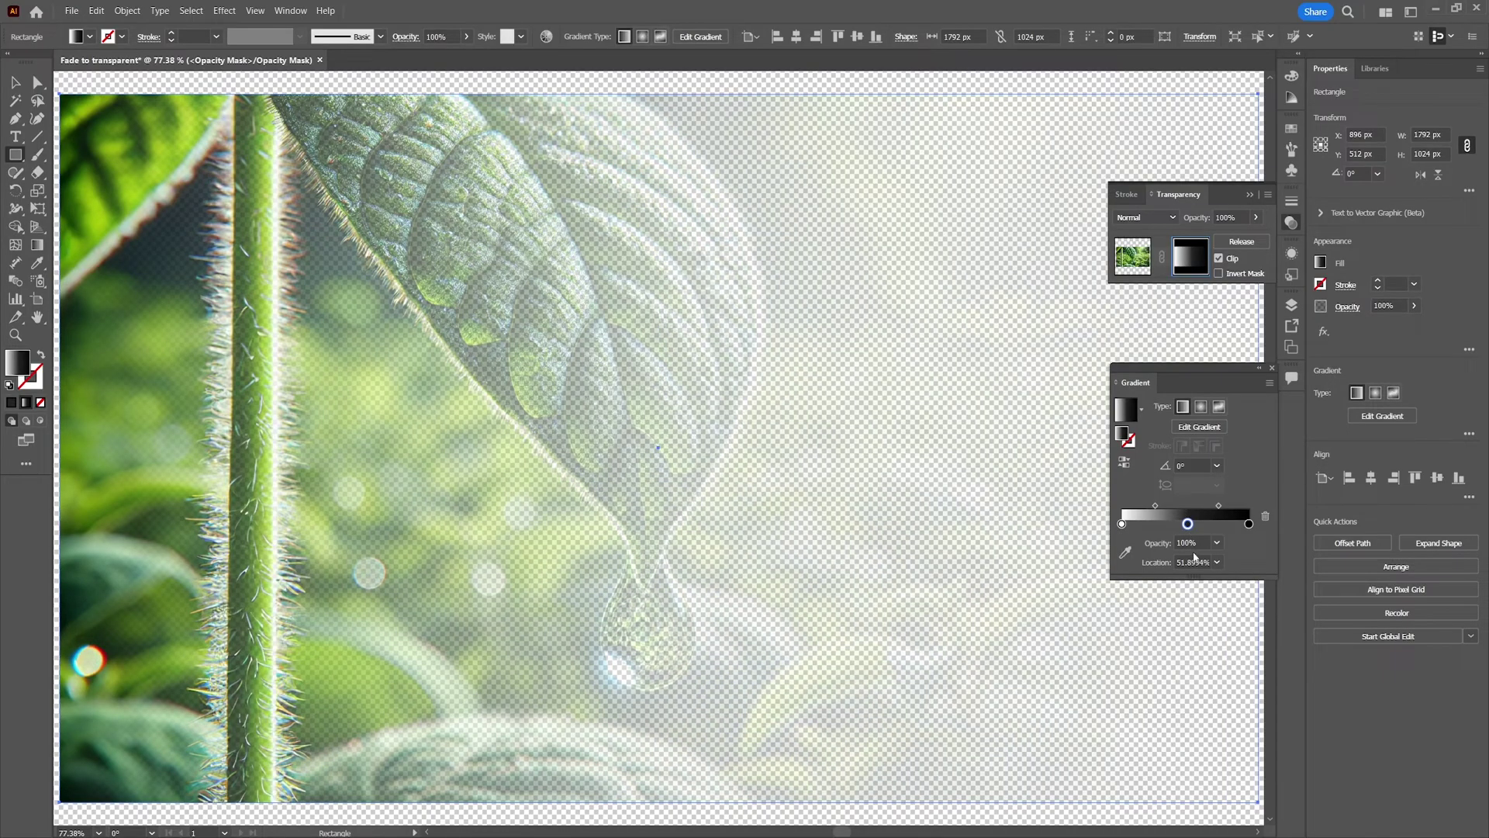
pyautogui.moveTo(1188, 525)
pyautogui.mouseDown()
pyautogui.moveTo(1215, 529)
pyautogui.moveTo(1191, 512)
pyautogui.mouseUp()
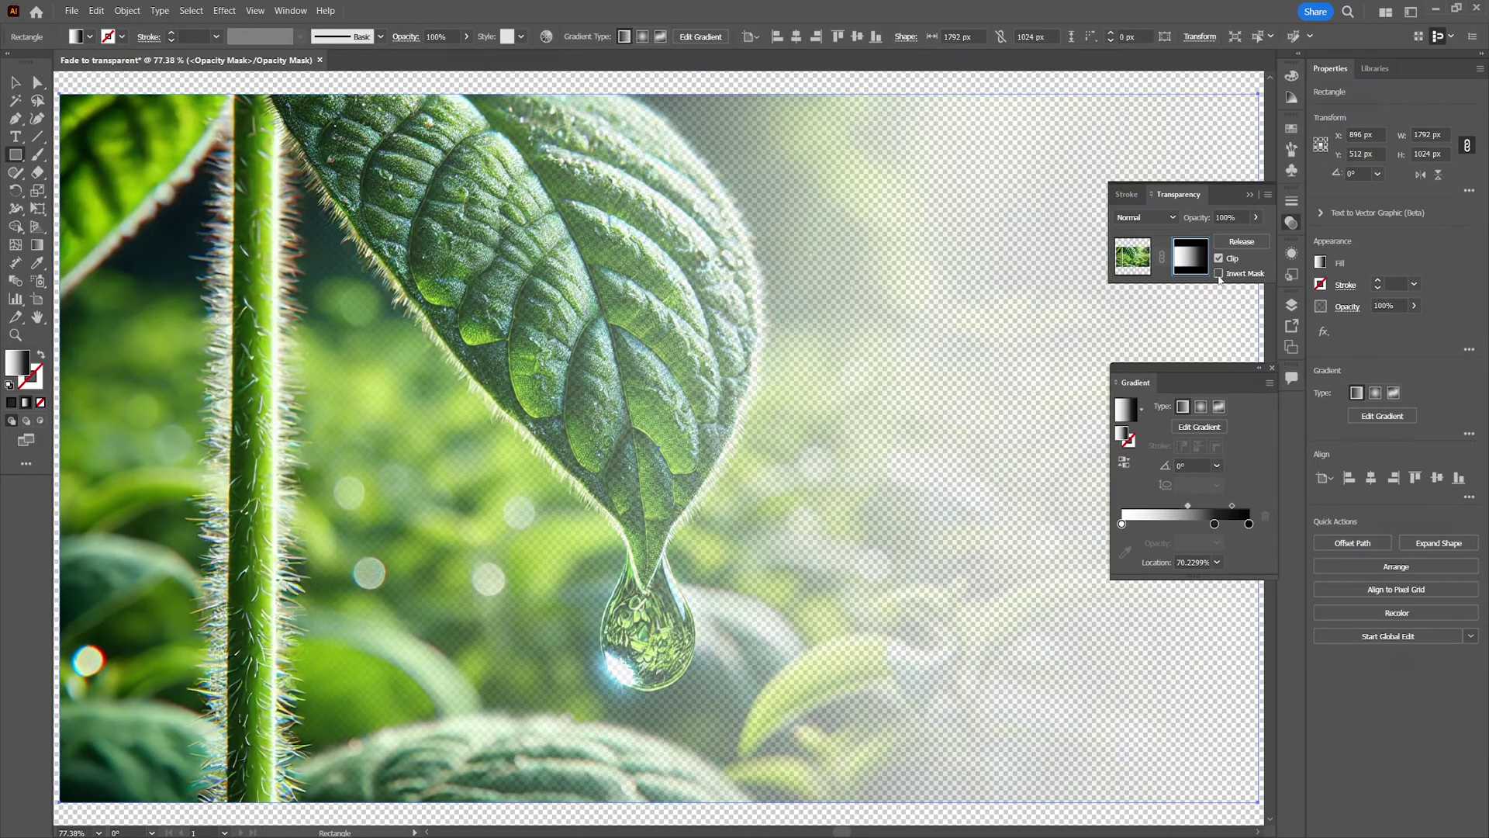
# Step: Toggle Invert Mask on and back off, then add a white gradient stop at about 49%
pyautogui.click(1219, 274)
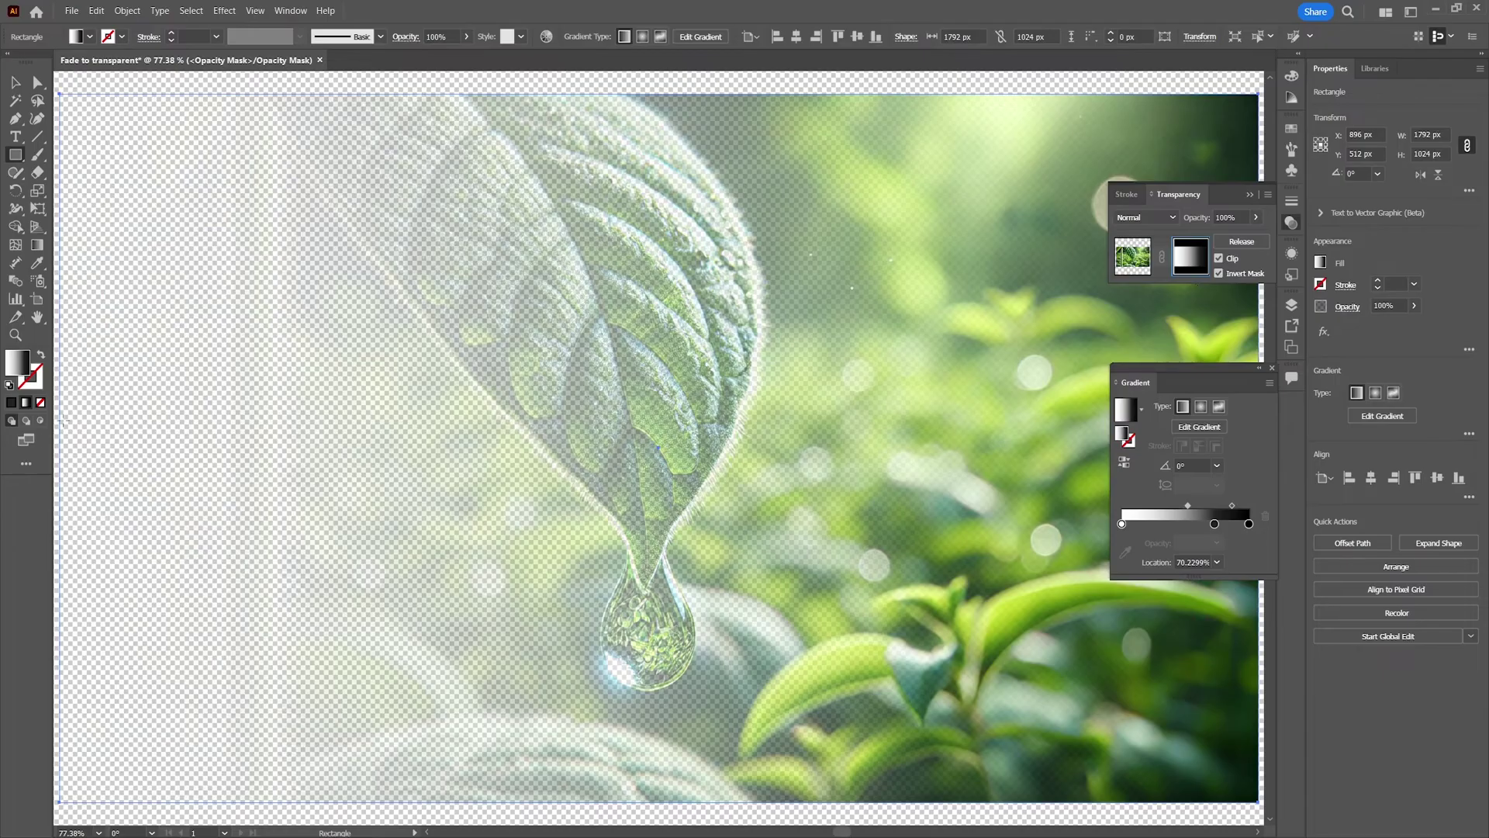
pyautogui.click(1218, 274)
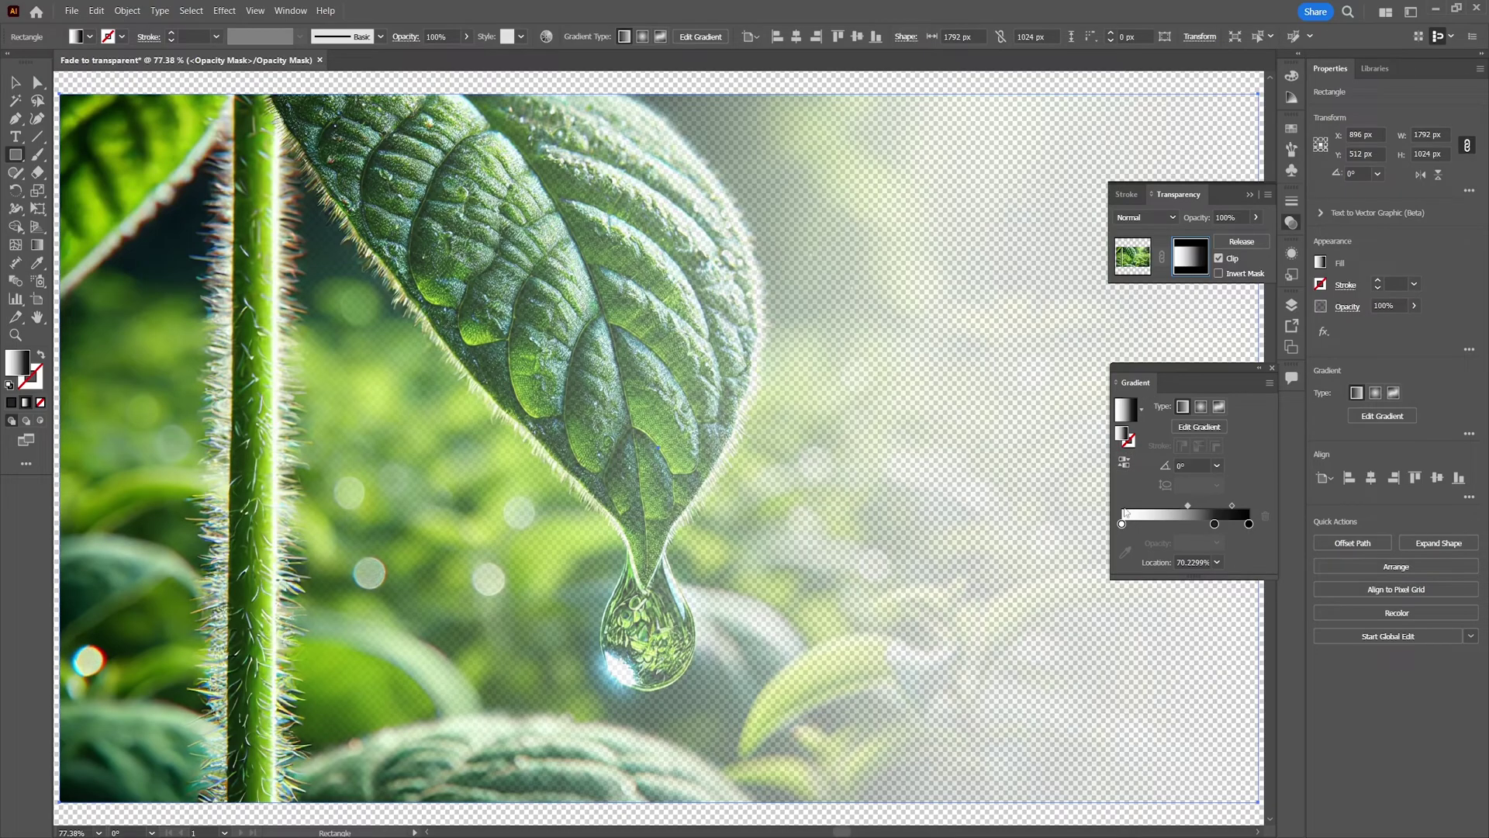
pyautogui.moveTo(1142, 525); pyautogui.dragTo(1194, 509)
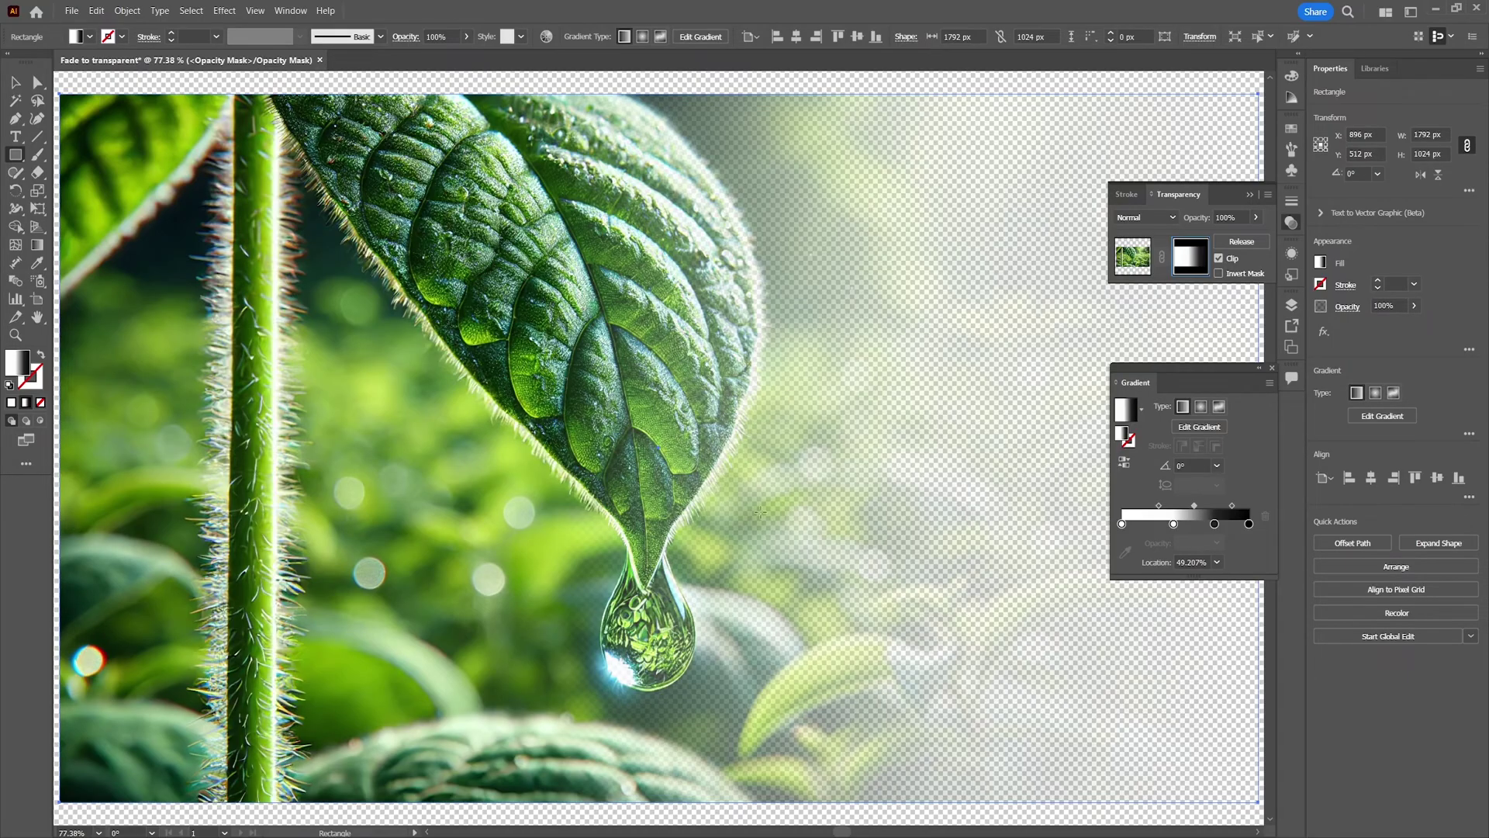
# Step: Hide the transparency grid and exit mask editing by selecting the leaf image thumbnail
pyautogui.click(255, 10)
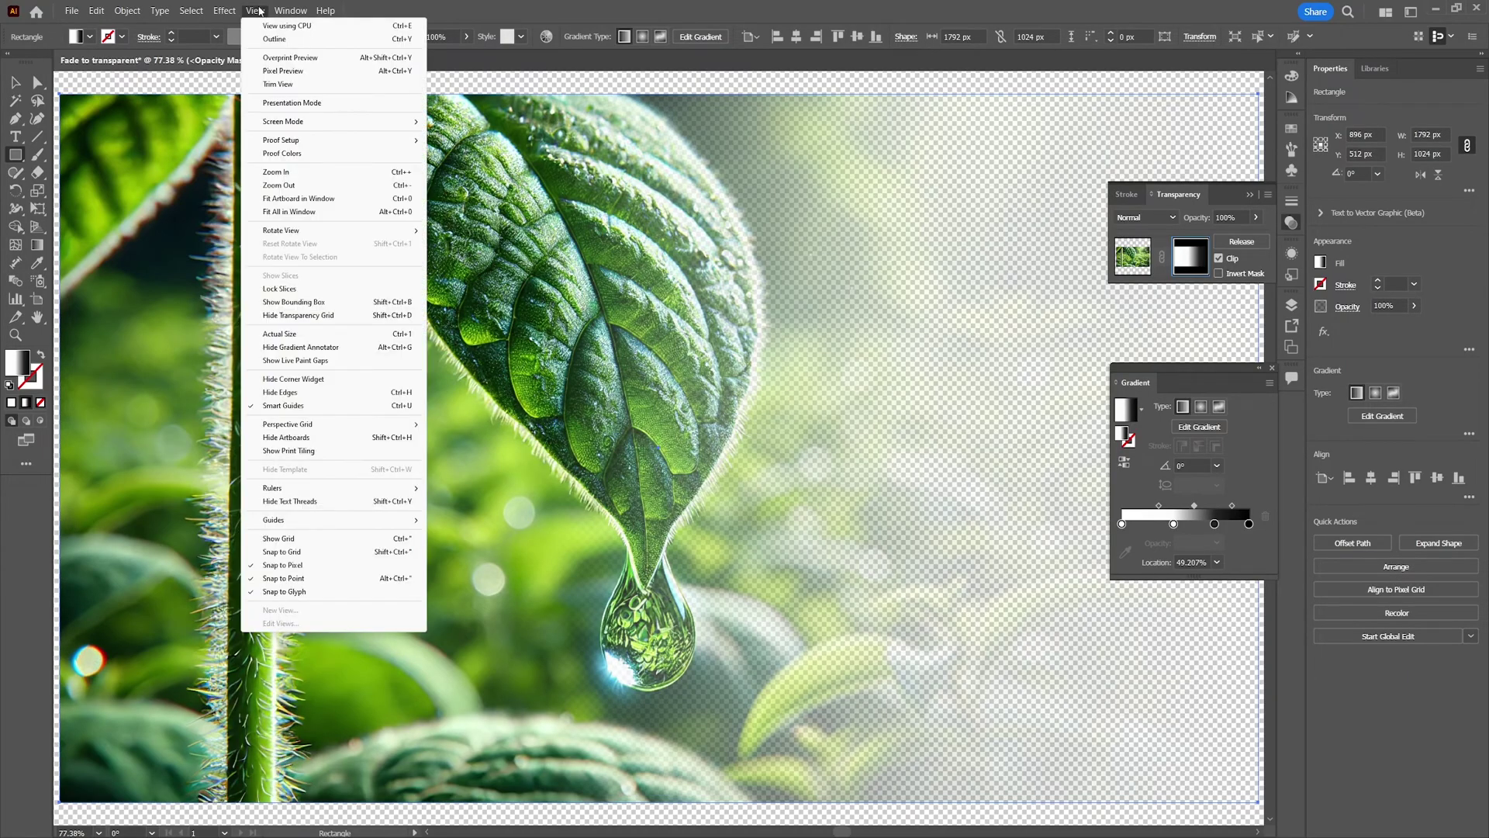
pyautogui.click(290, 317)
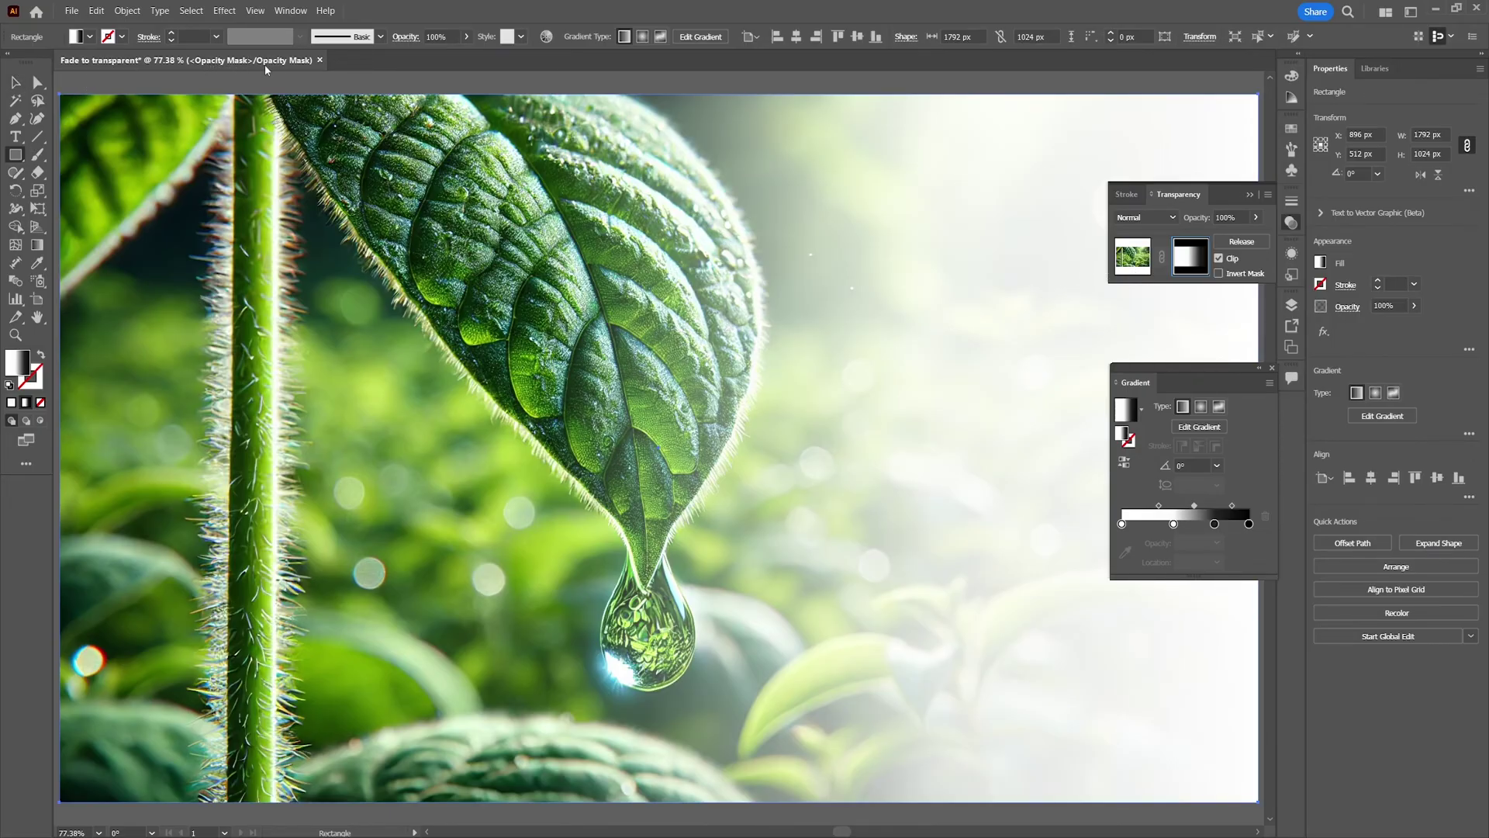
pyautogui.click(1134, 257)
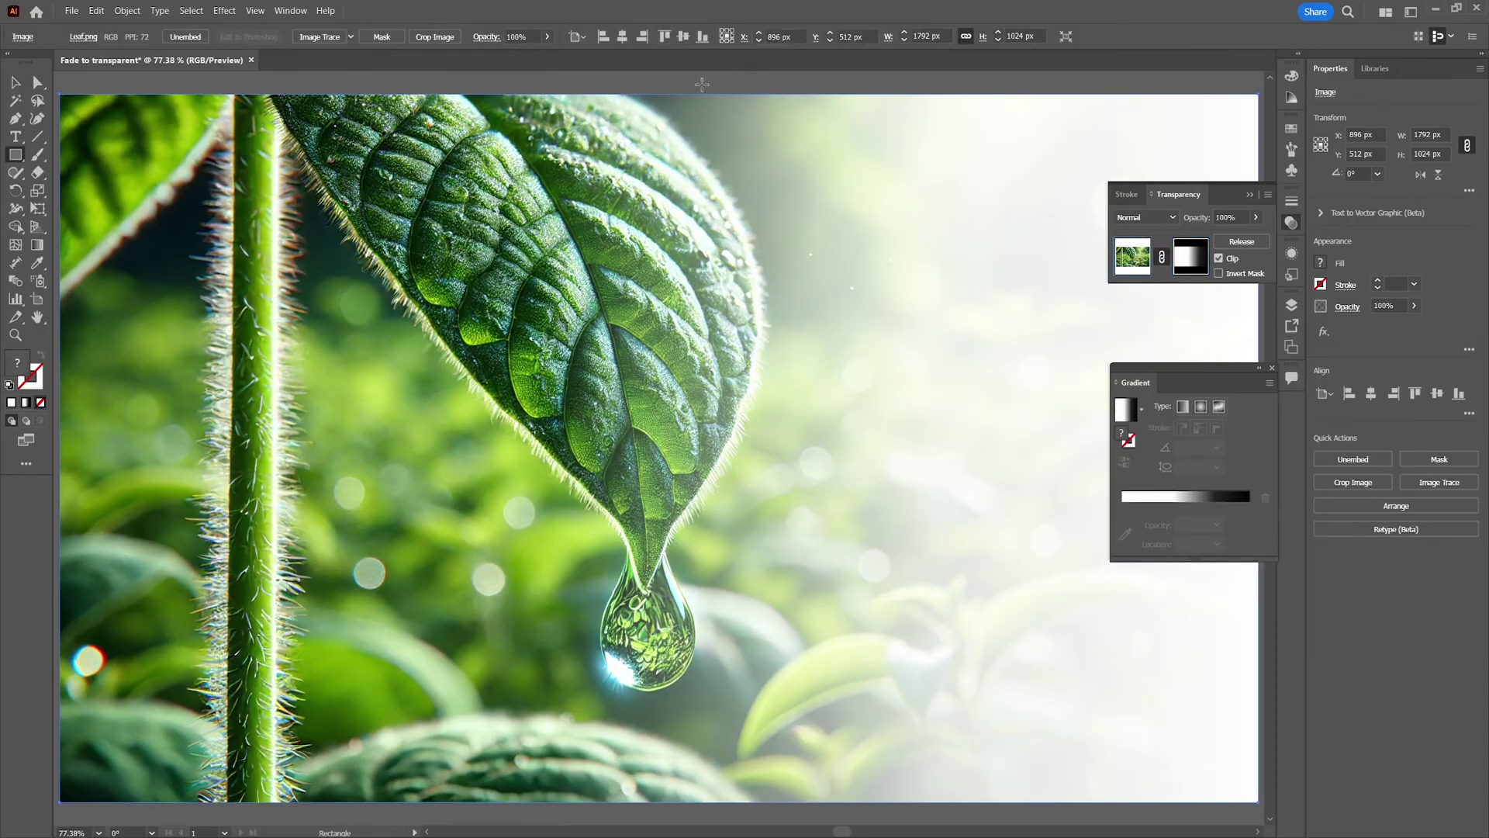
# Step: In the Layers panel, add Layer 2 beneath Layer 1 and make Layer 2 active
pyautogui.click(1290, 307)
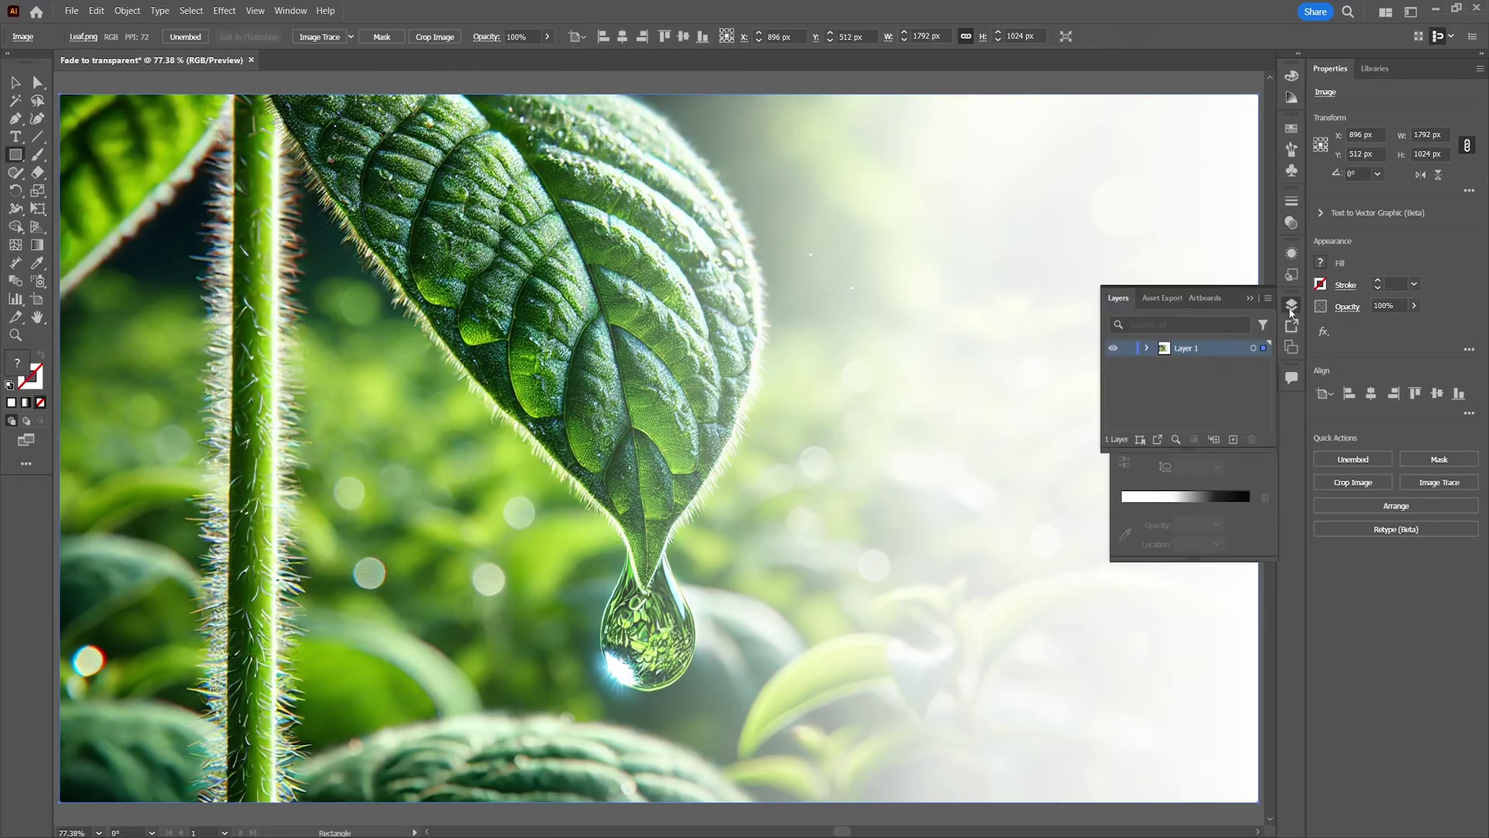
pyautogui.click(1233, 439)
pyautogui.moveTo(1192, 364); pyautogui.dragTo(1193, 377)
pyautogui.click(1189, 365)
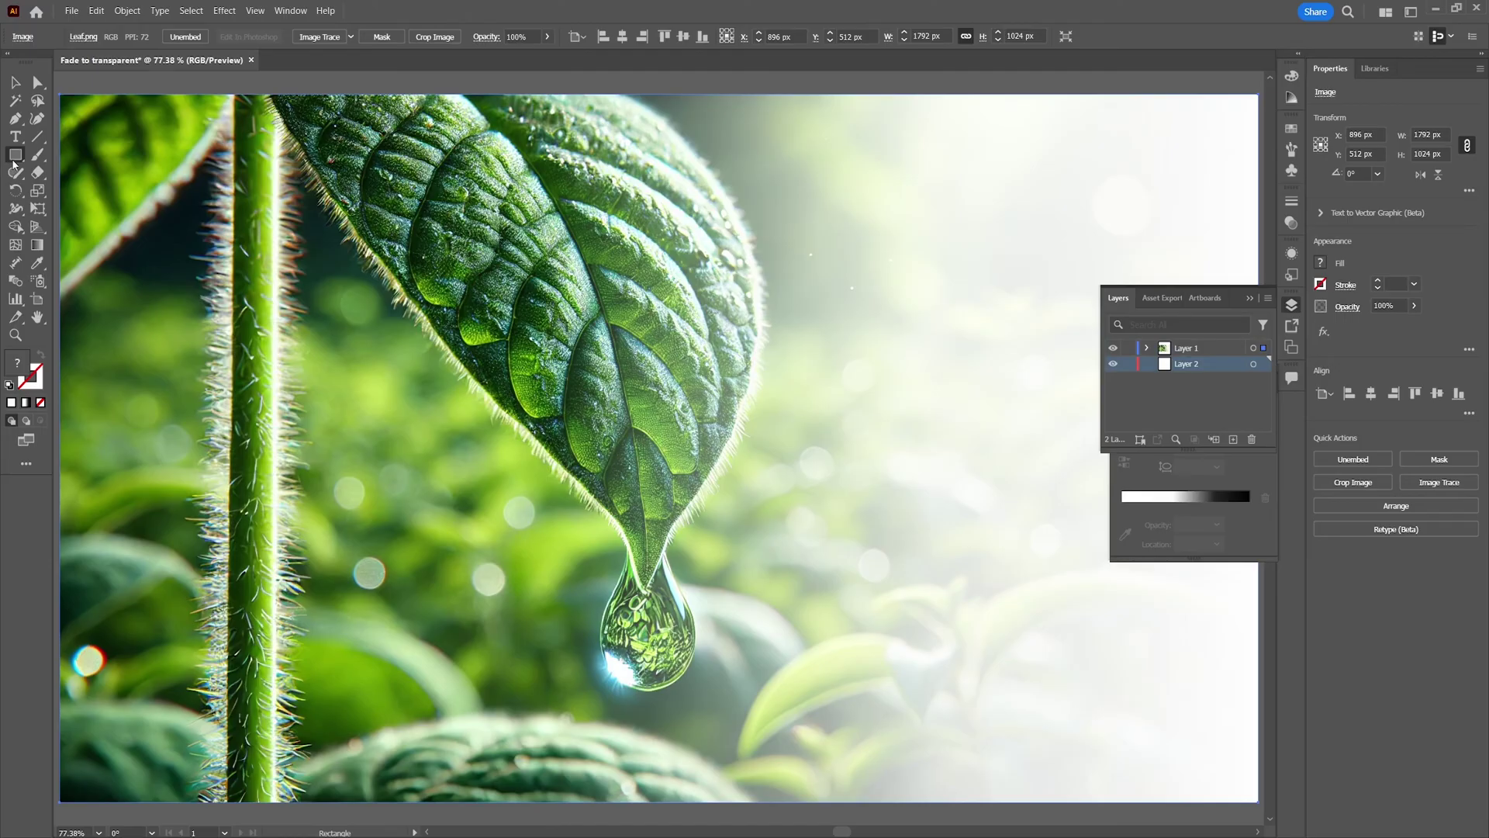
# Step: Draw a full-artboard rectangle on Layer 2 filled with a light green sampled from the photo
pyautogui.moveTo(61, 94)
pyautogui.mouseDown()
pyautogui.moveTo(1253, 830)
pyautogui.moveTo(1237, 736)
pyautogui.moveTo(1254, 698)
pyautogui.moveTo(1219, 689)
pyautogui.mouseUp()
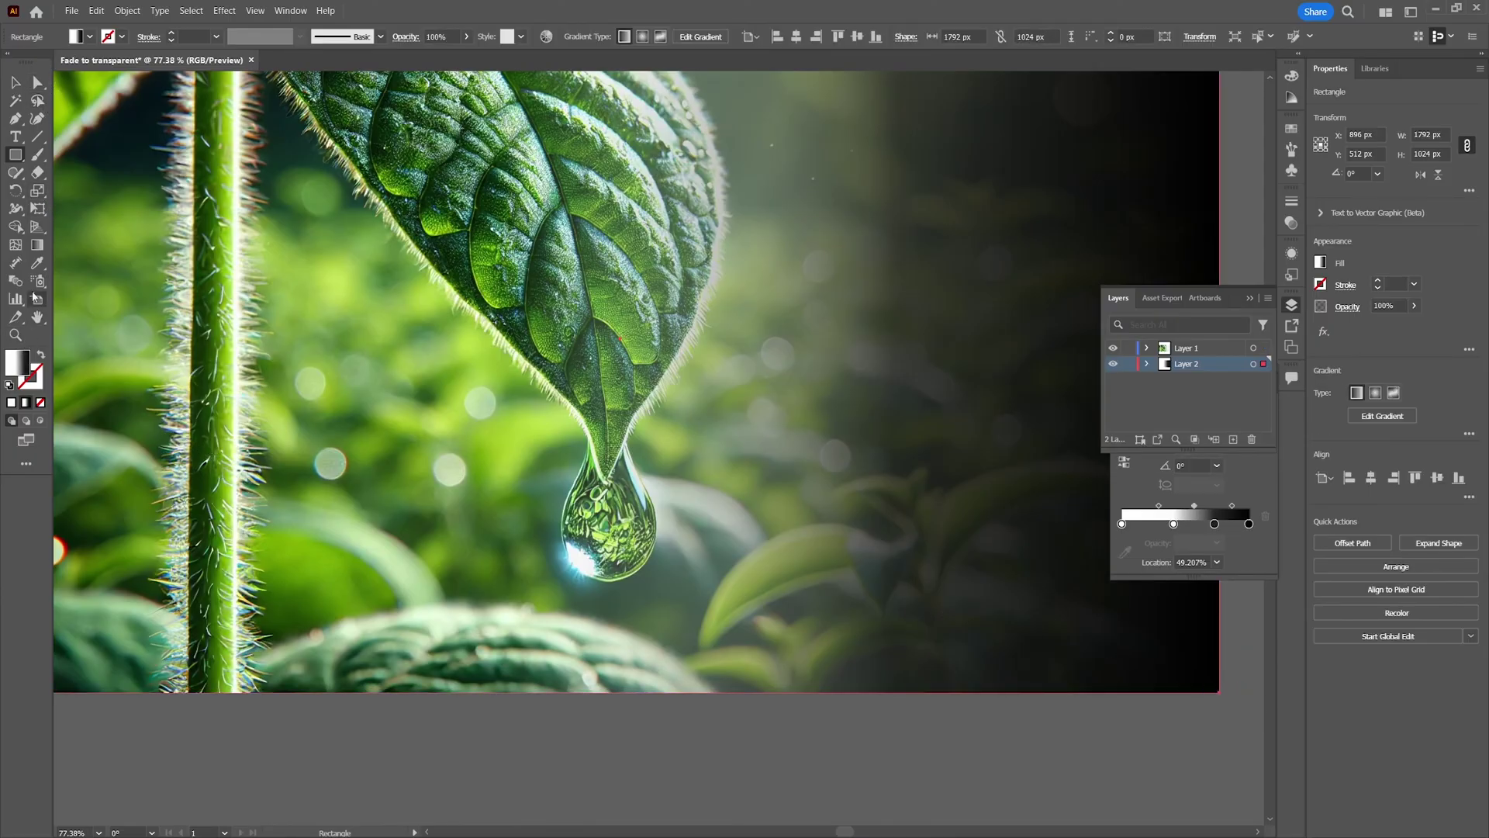
pyautogui.click(36, 262)
pyautogui.click(212, 302)
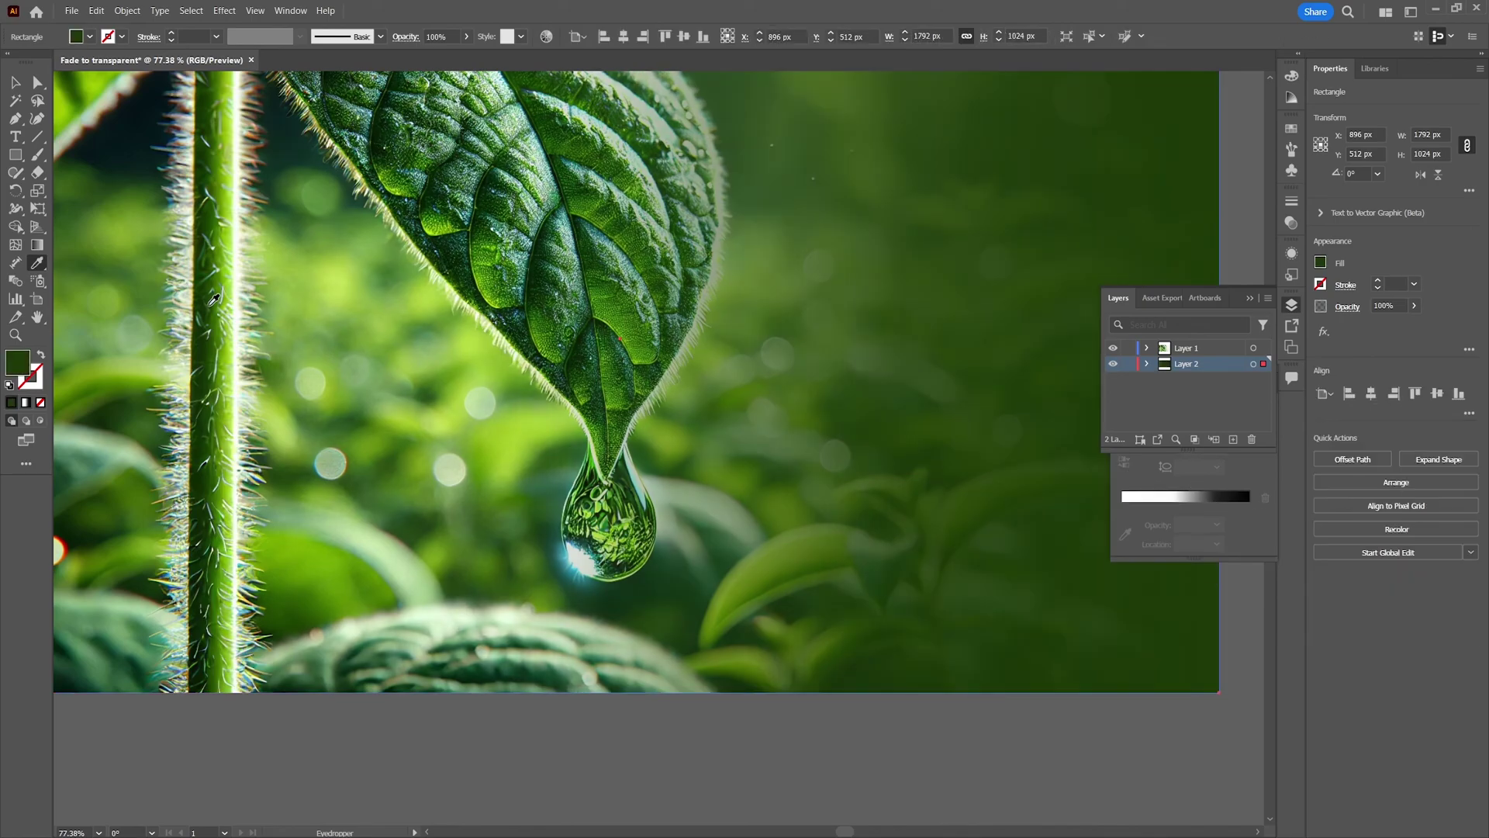
pyautogui.click(462, 294)
pyautogui.click(484, 401)
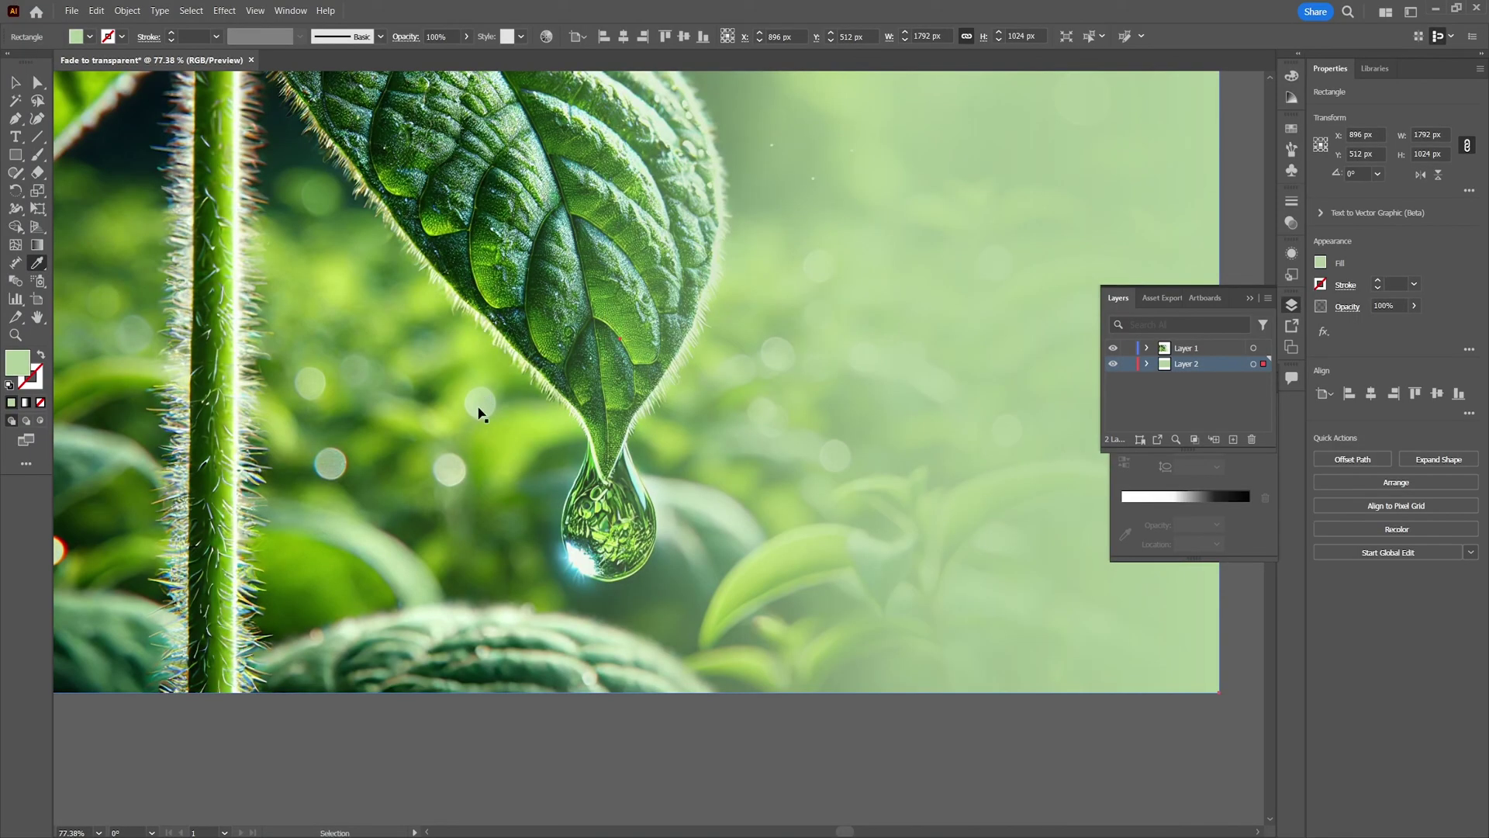
# Step: Fit the artboard in the window, collapse the Layers panel and close the Gradient panel
pyautogui.hotkey('ctrl', '0')
pyautogui.click(1250, 300)
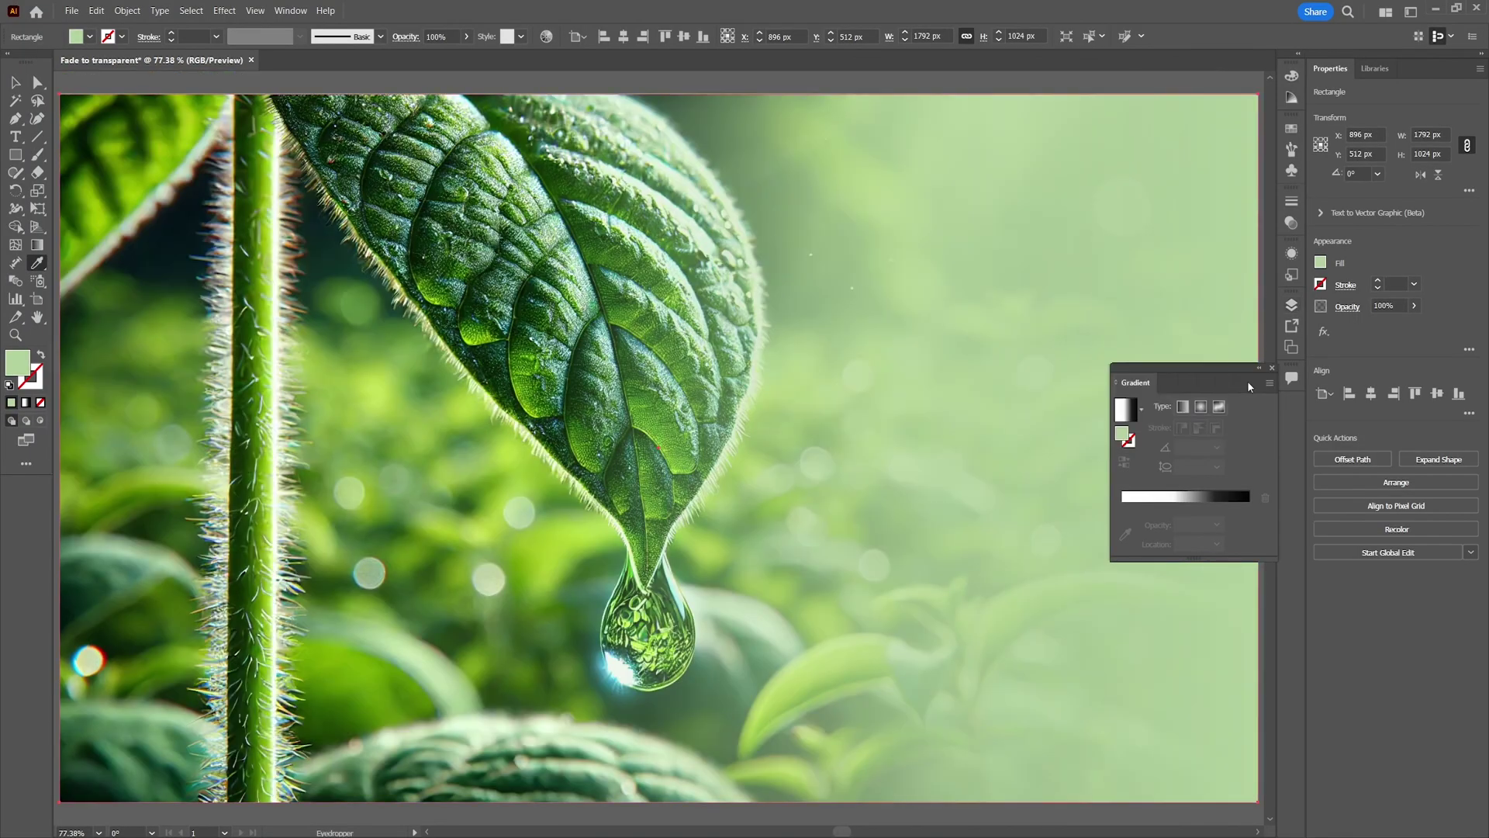
pyautogui.click(1272, 369)
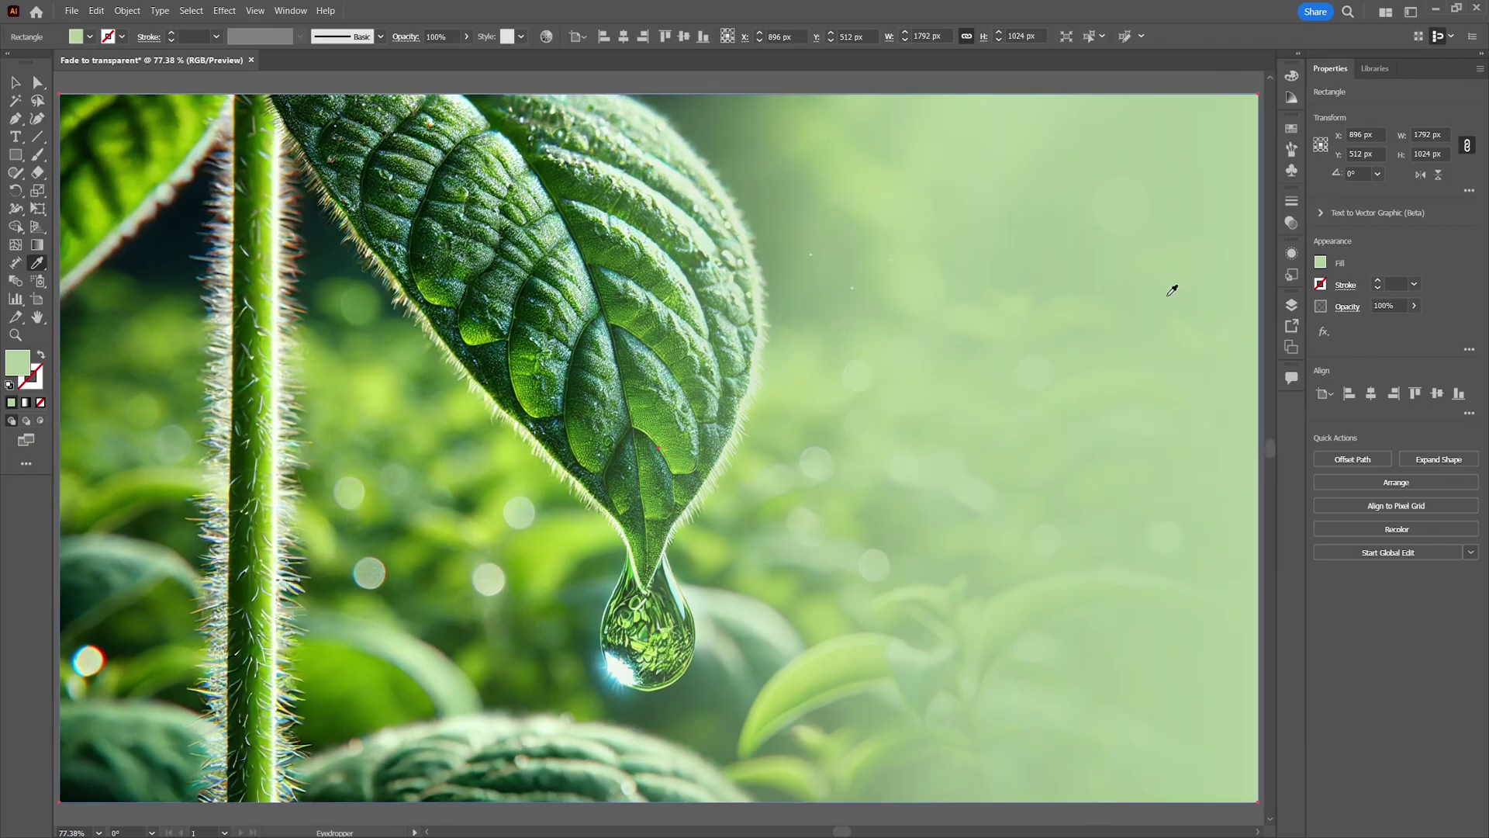